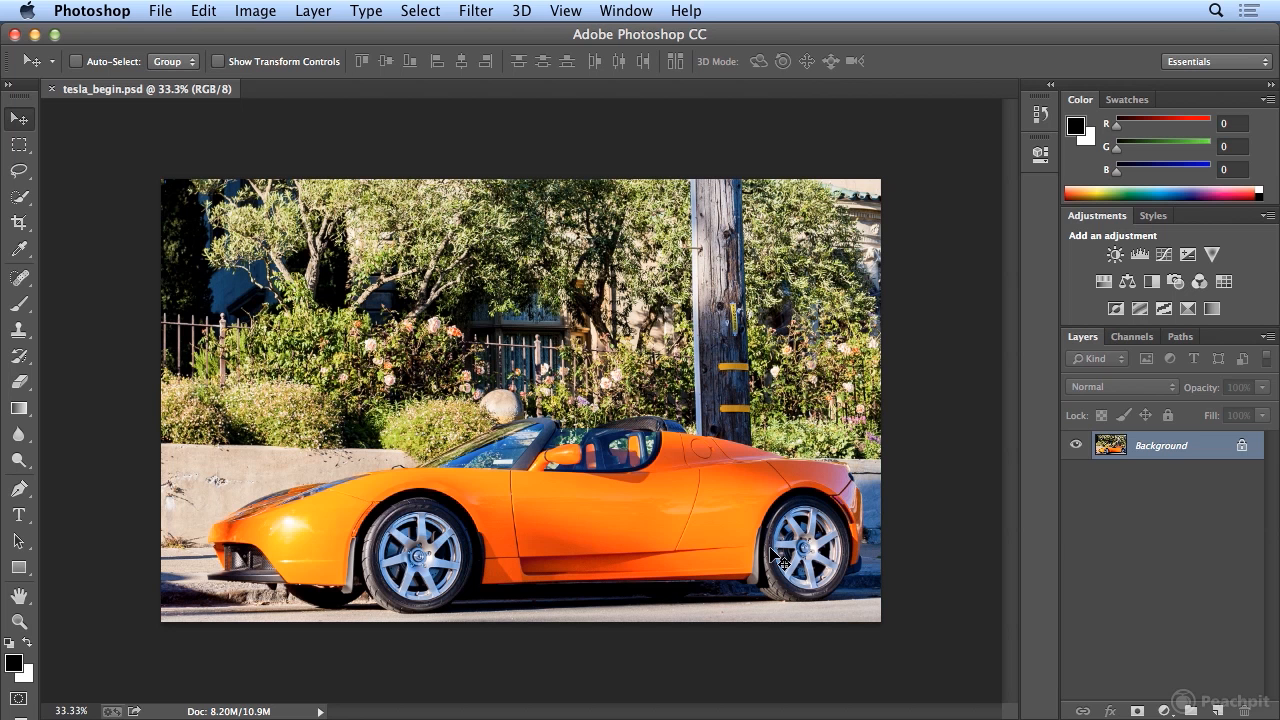
Load the saved car channel of tesla_begin.psd as a new selection.
left_click(440, 12)
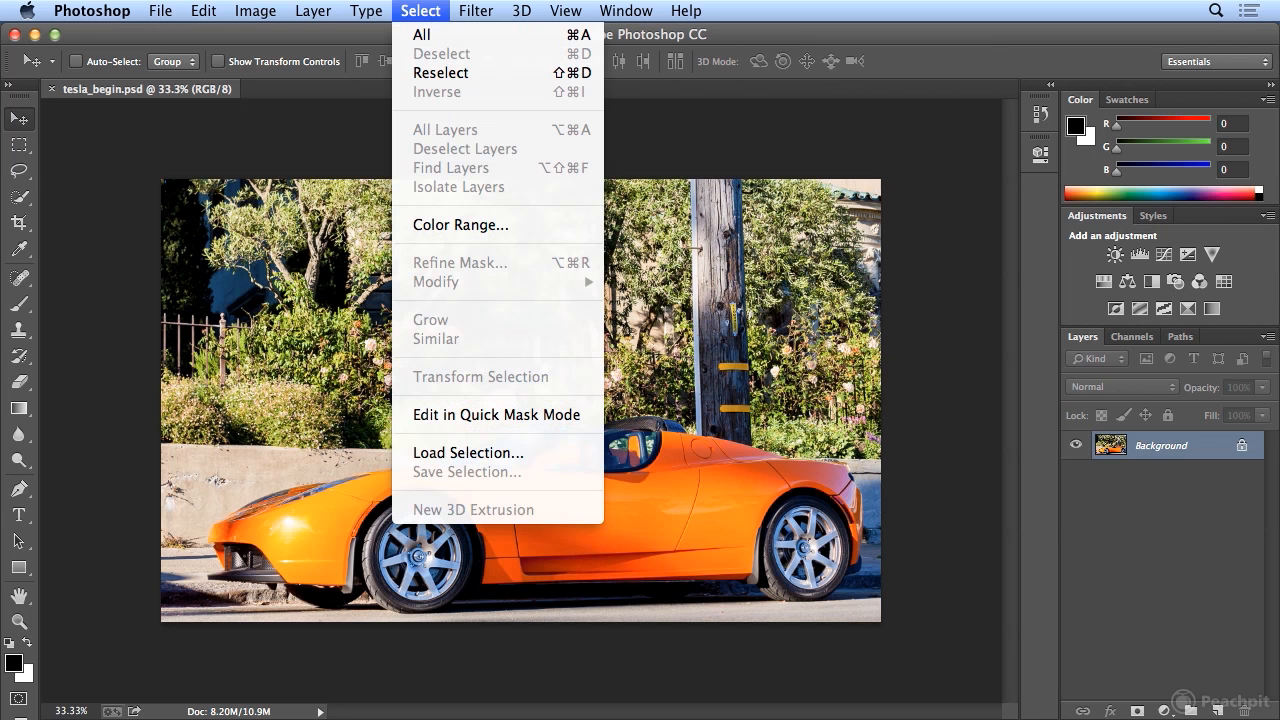
left_click(551, 457)
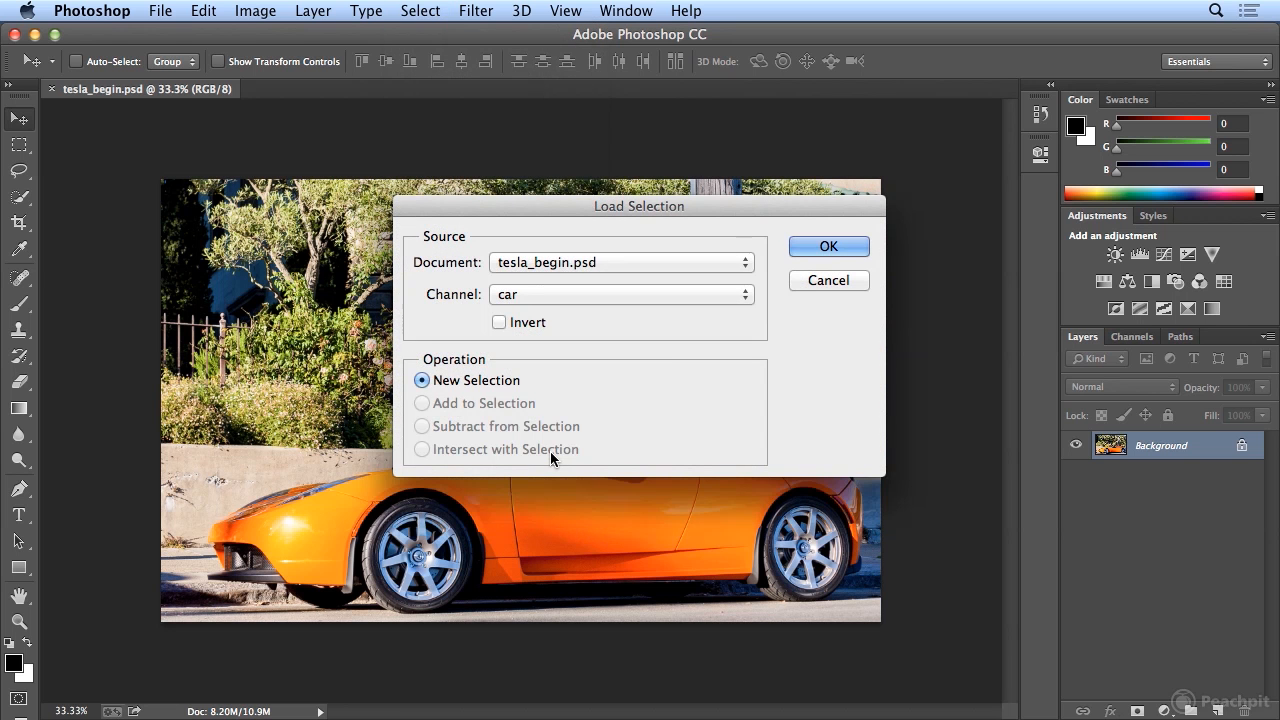
left_click(644, 295)
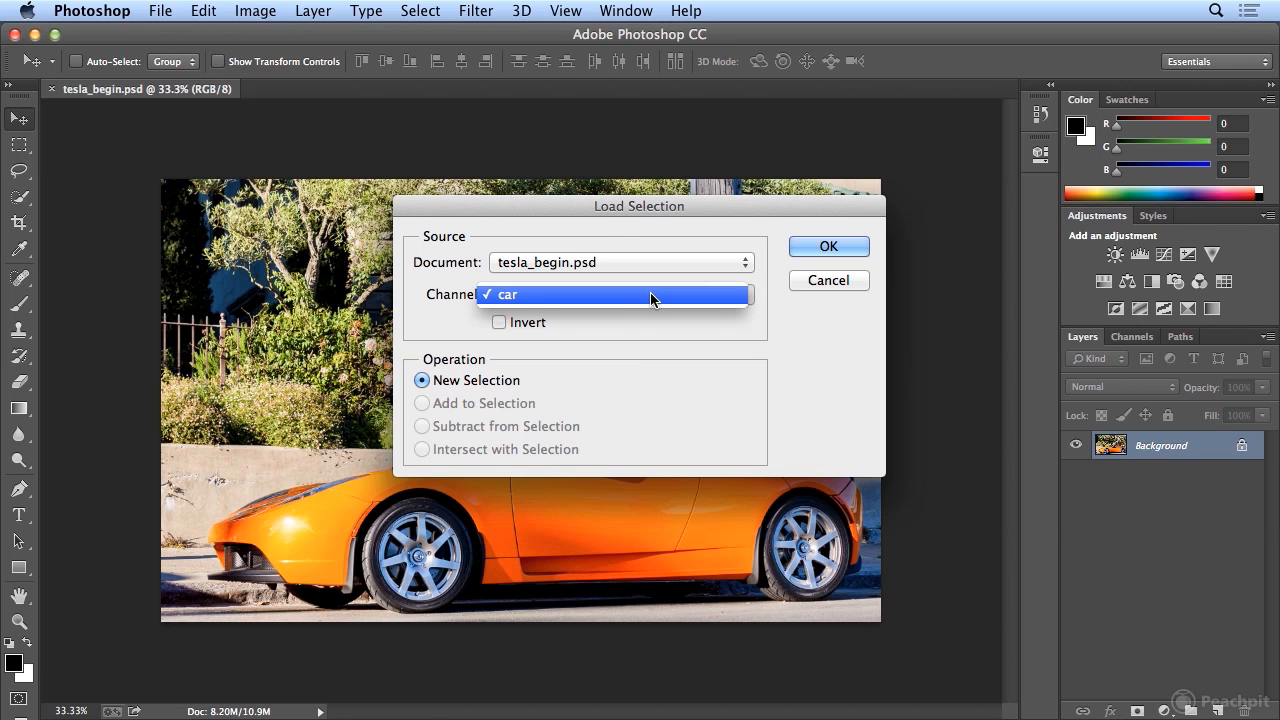
left_click(651, 296)
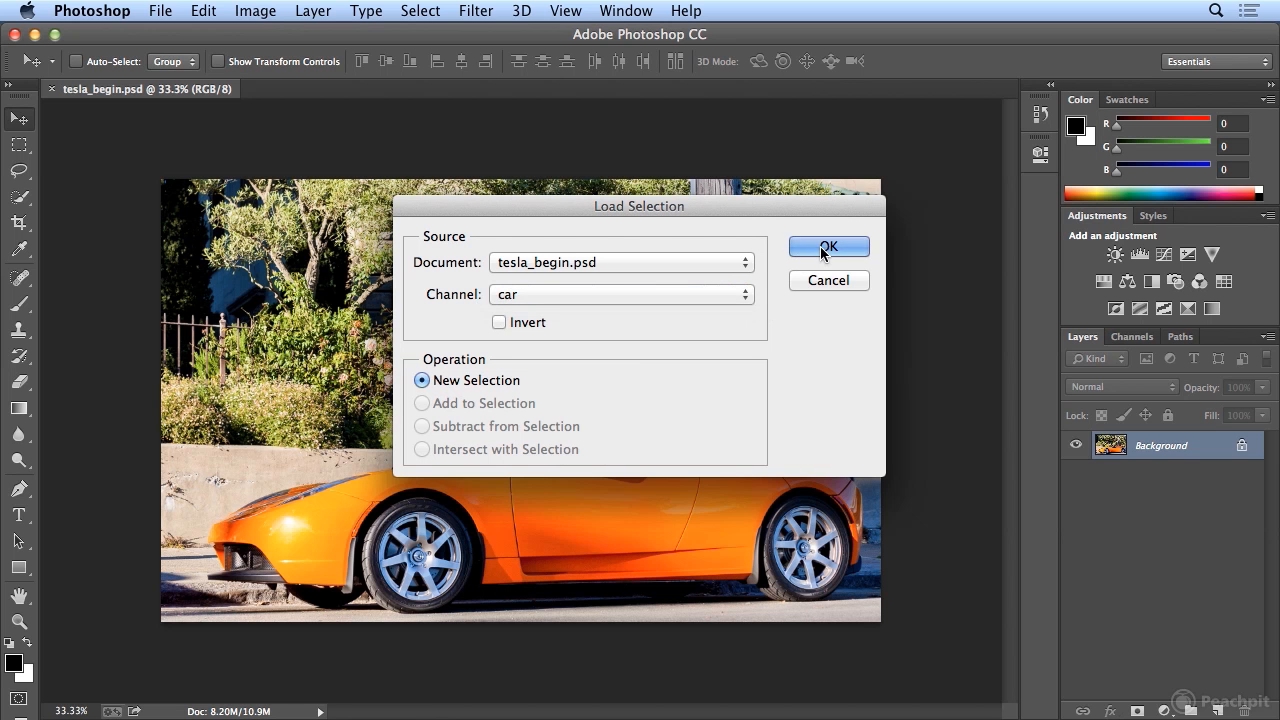
left_click(826, 249)
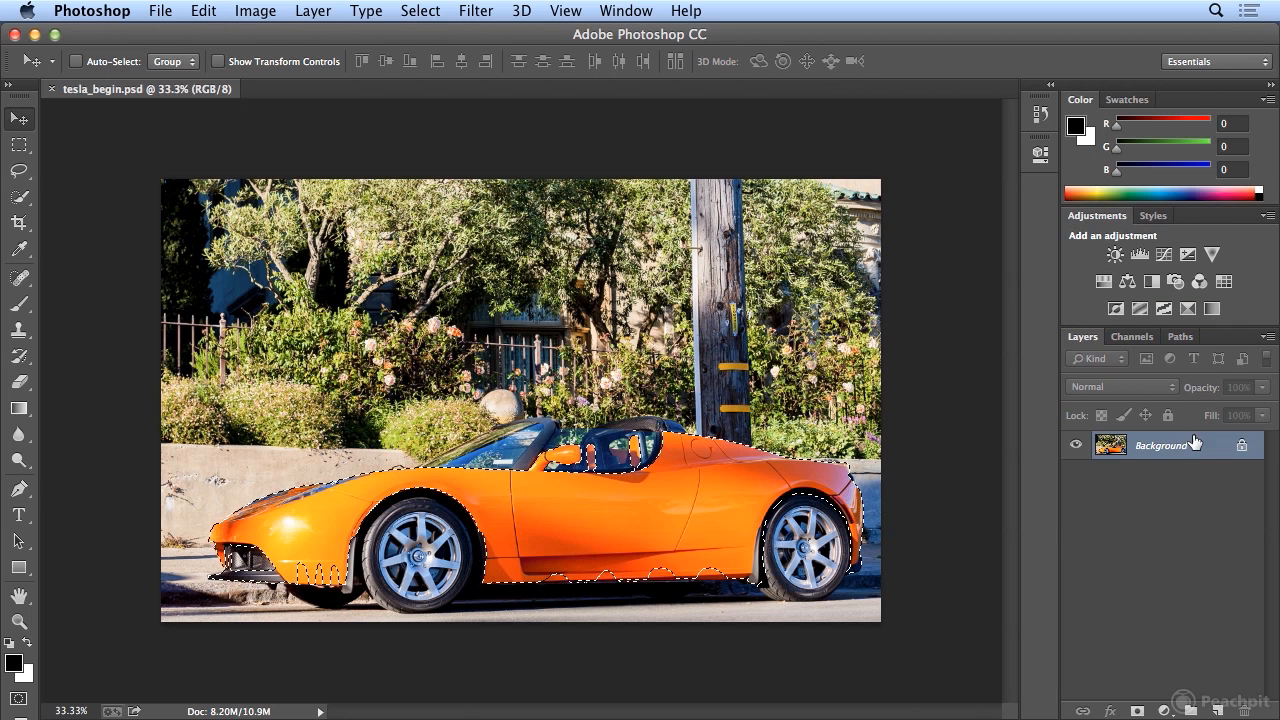
Add a Hue/Saturation adjustment layer for the selected car and set its hue to +106.
left_click(1104, 283)
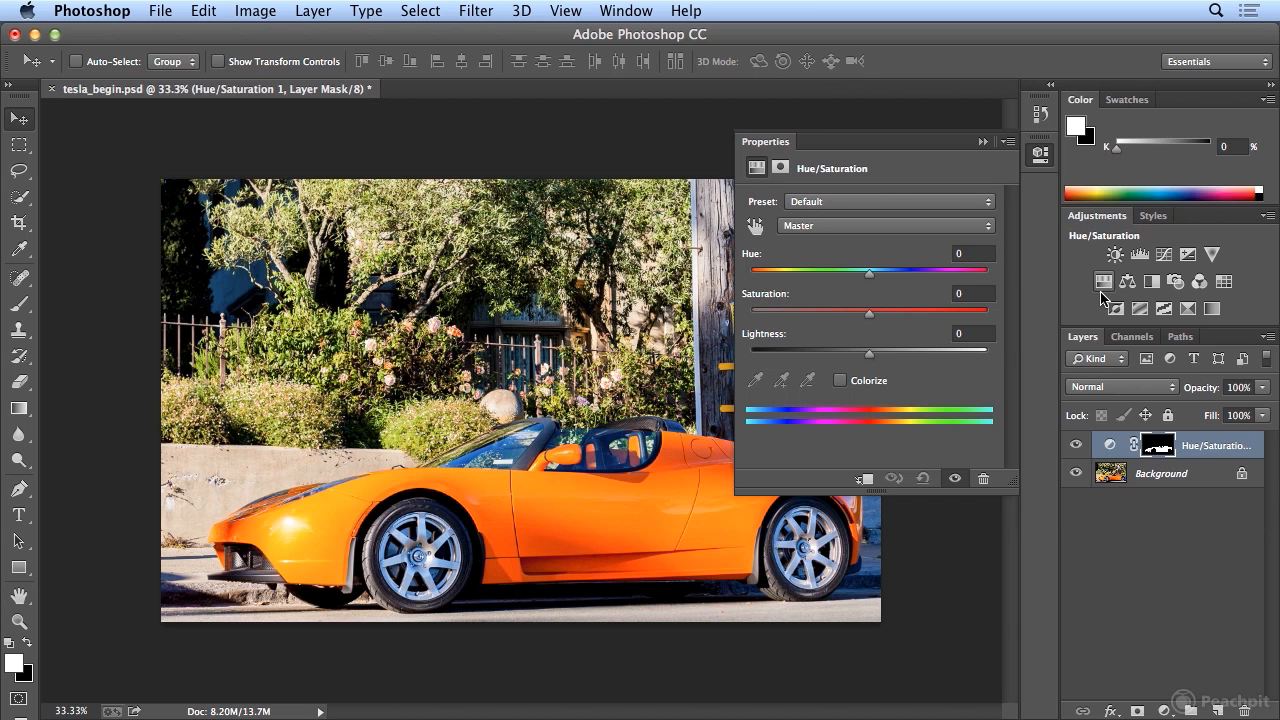
left_click_drag(867, 274, 955, 296)
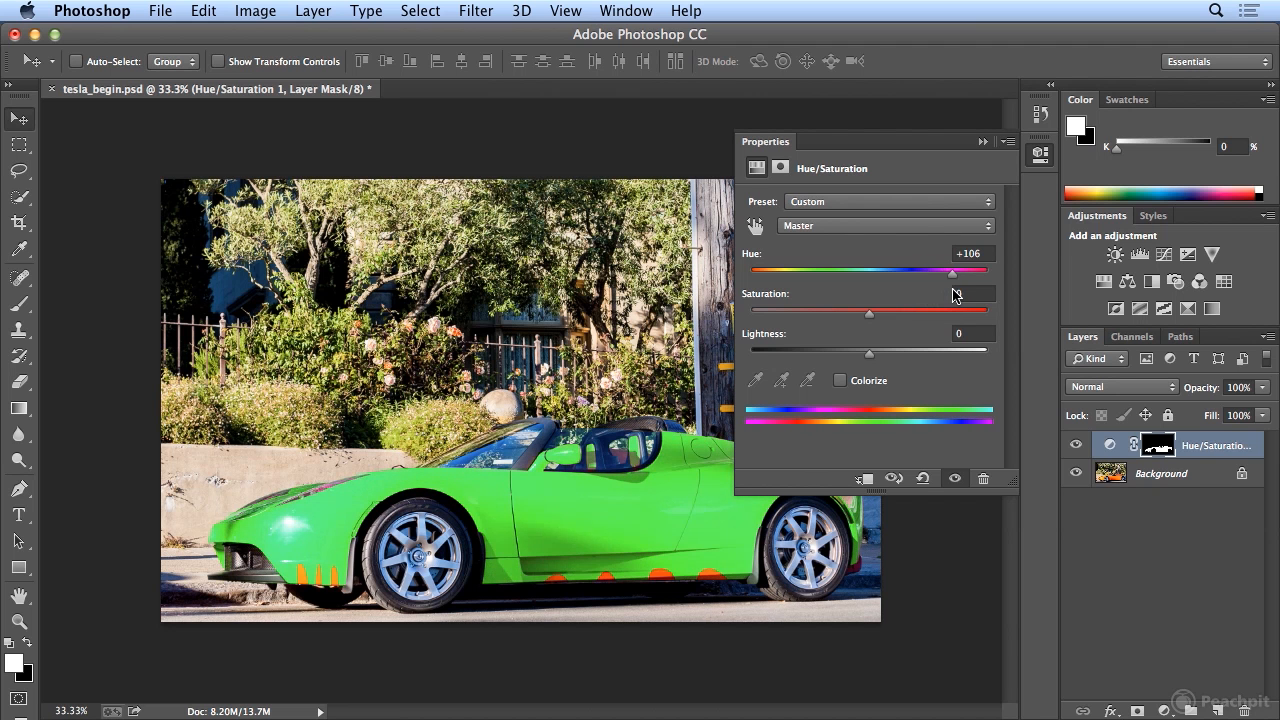
Try the Colorize option with a shifted hue on the car.
left_click(857, 386)
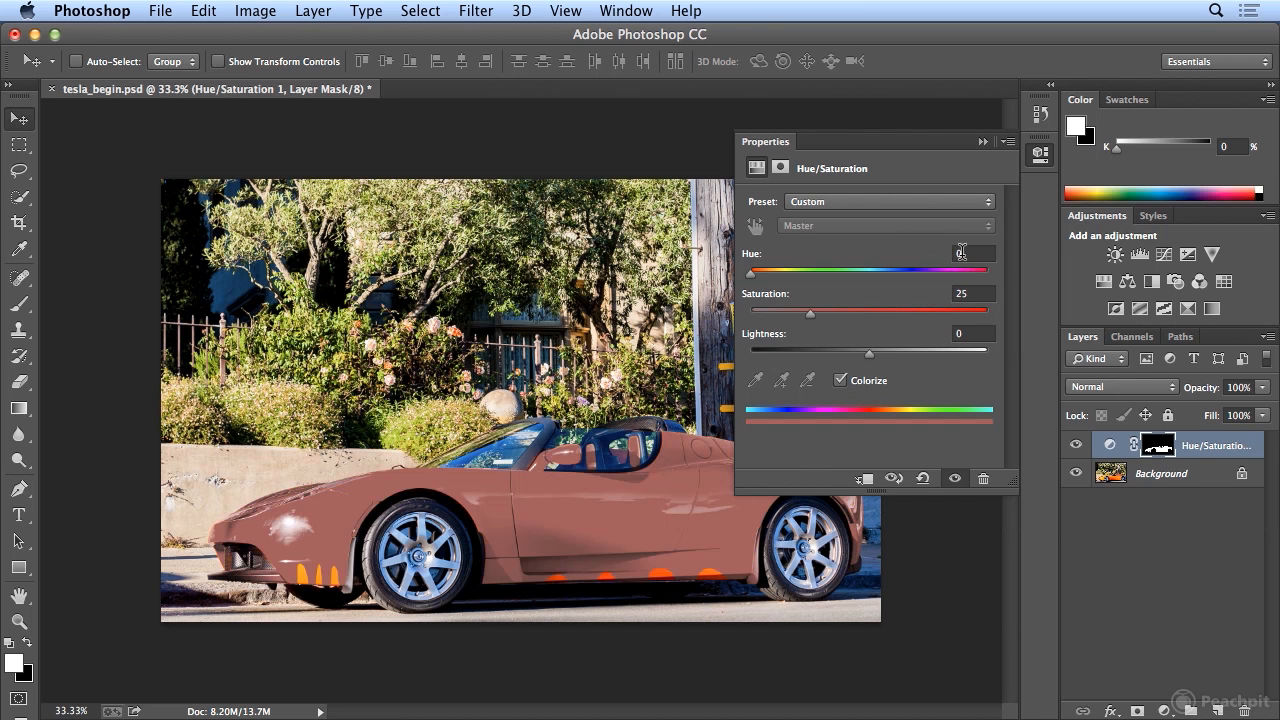
left_click_drag(752, 274, 875, 281)
left_click(857, 386)
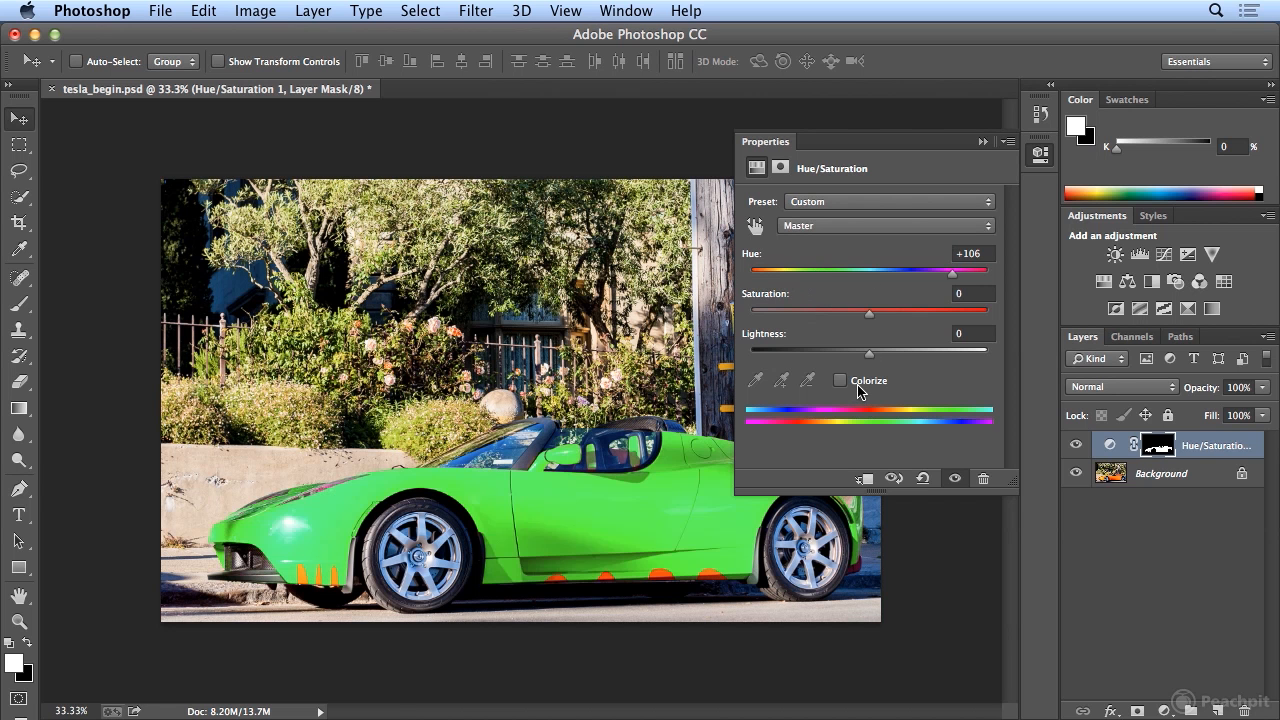
Set the car adjustment's hue to -46, saturation to -7 and lightness to -6, and collapse its properties.
left_click_drag(938, 281, 773, 281)
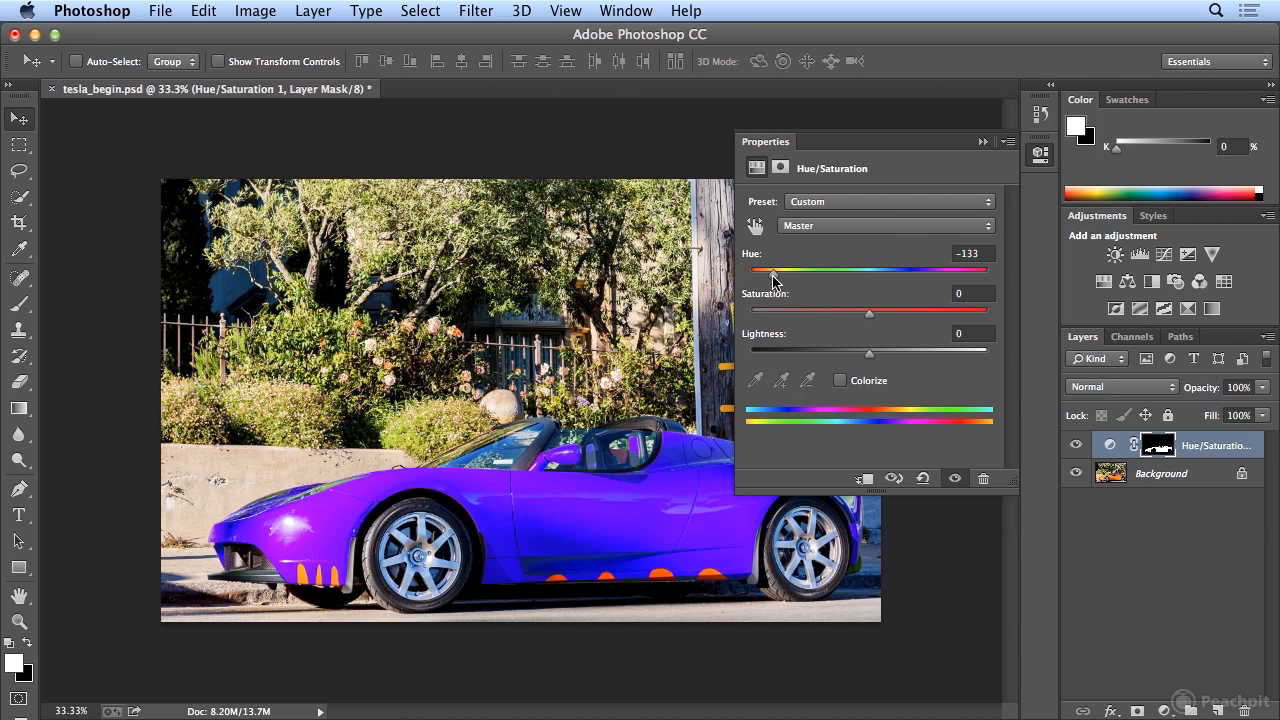
left_click_drag(773, 281, 814, 283)
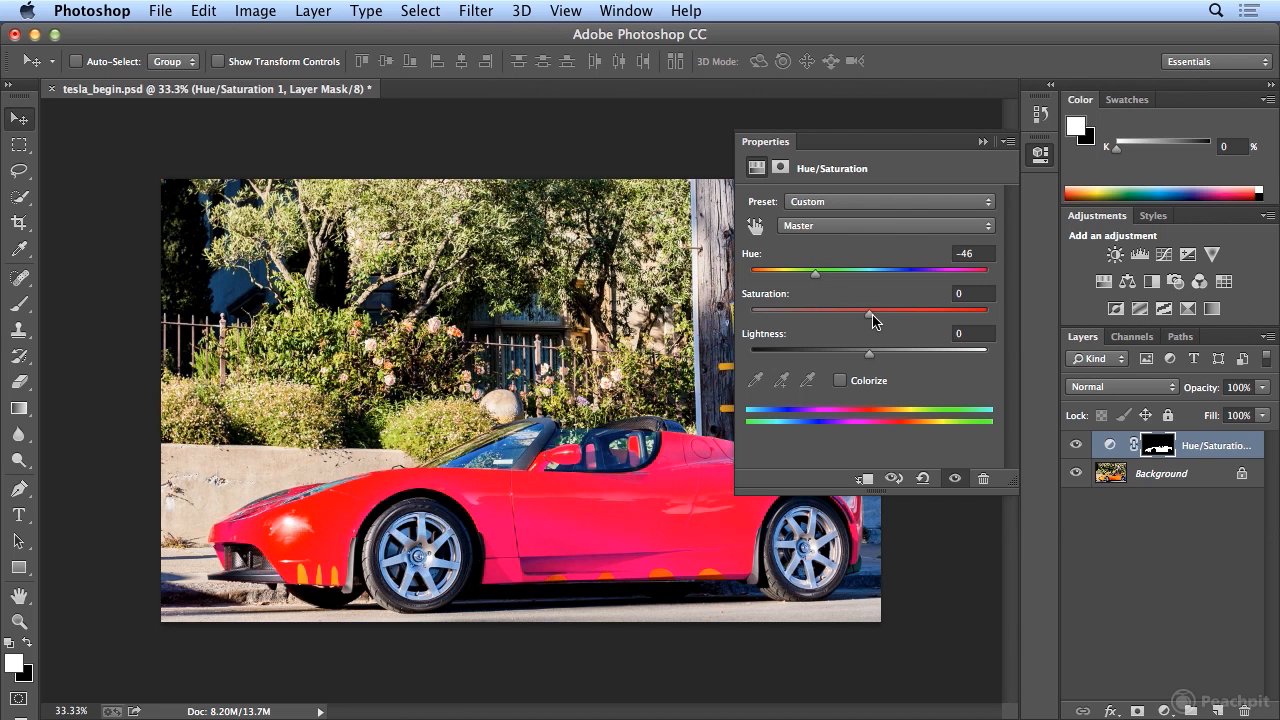
mouse_move(871, 315)
left_mouse_down()
mouse_move(928, 315)
mouse_move(752, 318)
mouse_move(889, 318)
mouse_move(861, 313)
left_mouse_up()
mouse_move(870, 356)
left_mouse_down()
mouse_move(839, 358)
mouse_move(950, 362)
mouse_move(853, 362)
mouse_move(865, 361)
left_mouse_up()
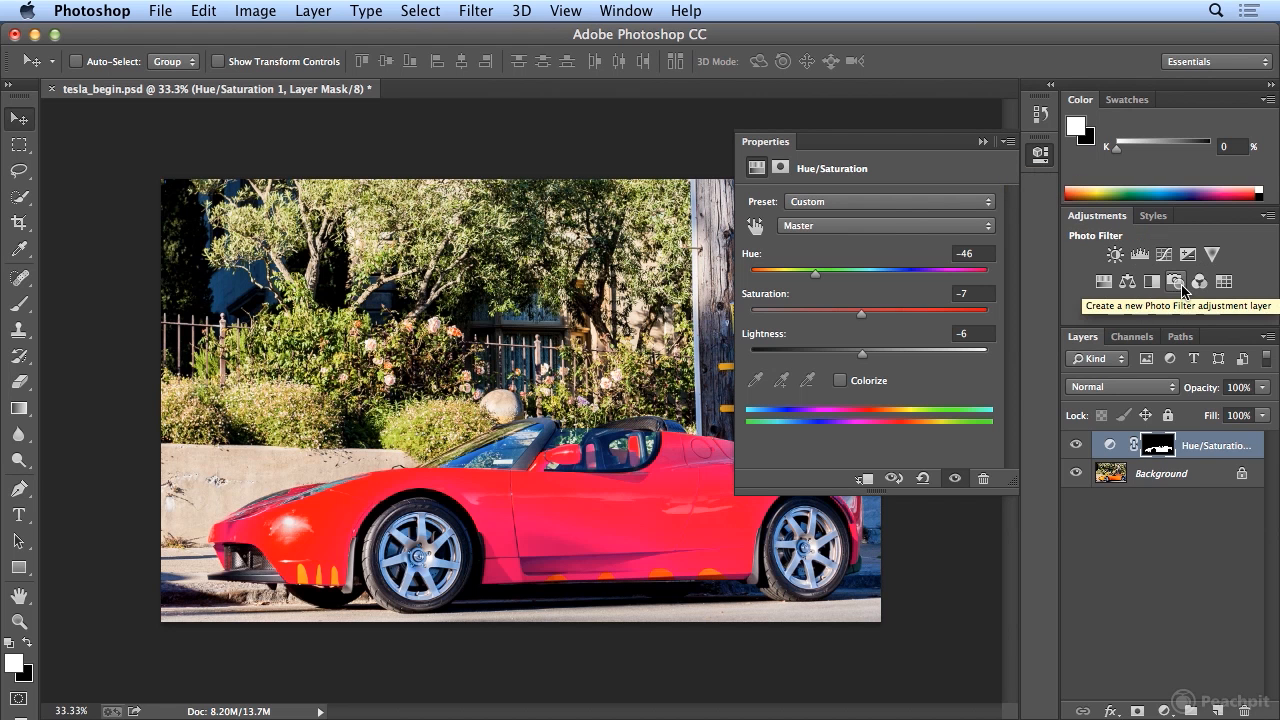
left_click(1040, 156)
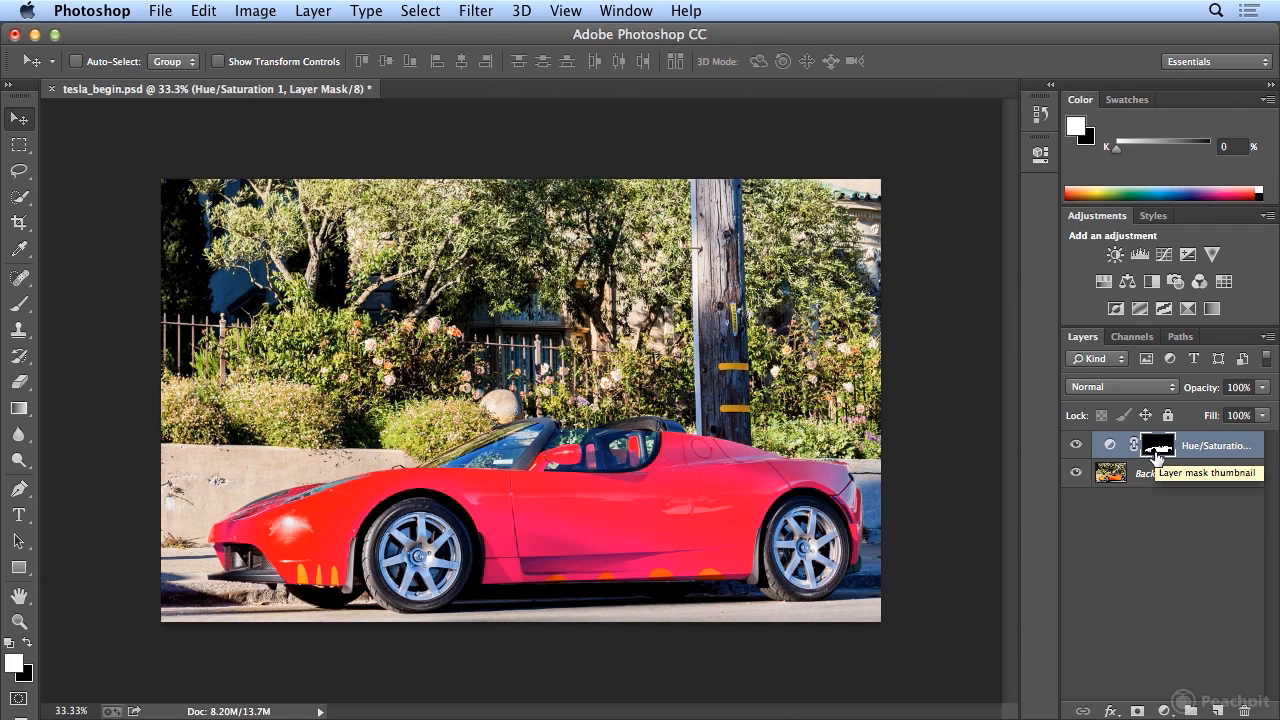
Paint white with the Brush tool on the adjustment's layer mask over the orange patch on the sill behind the front wheel.
key("super+1")
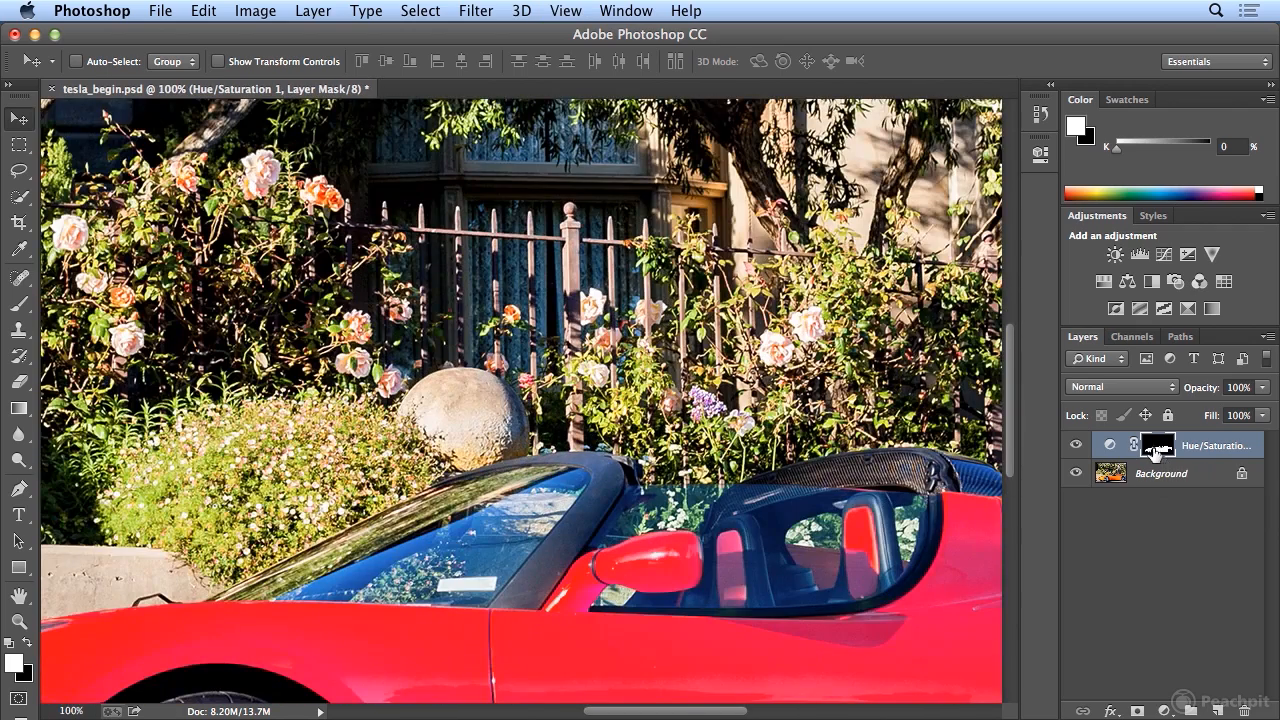
scroll(871, 523, "down", 10)
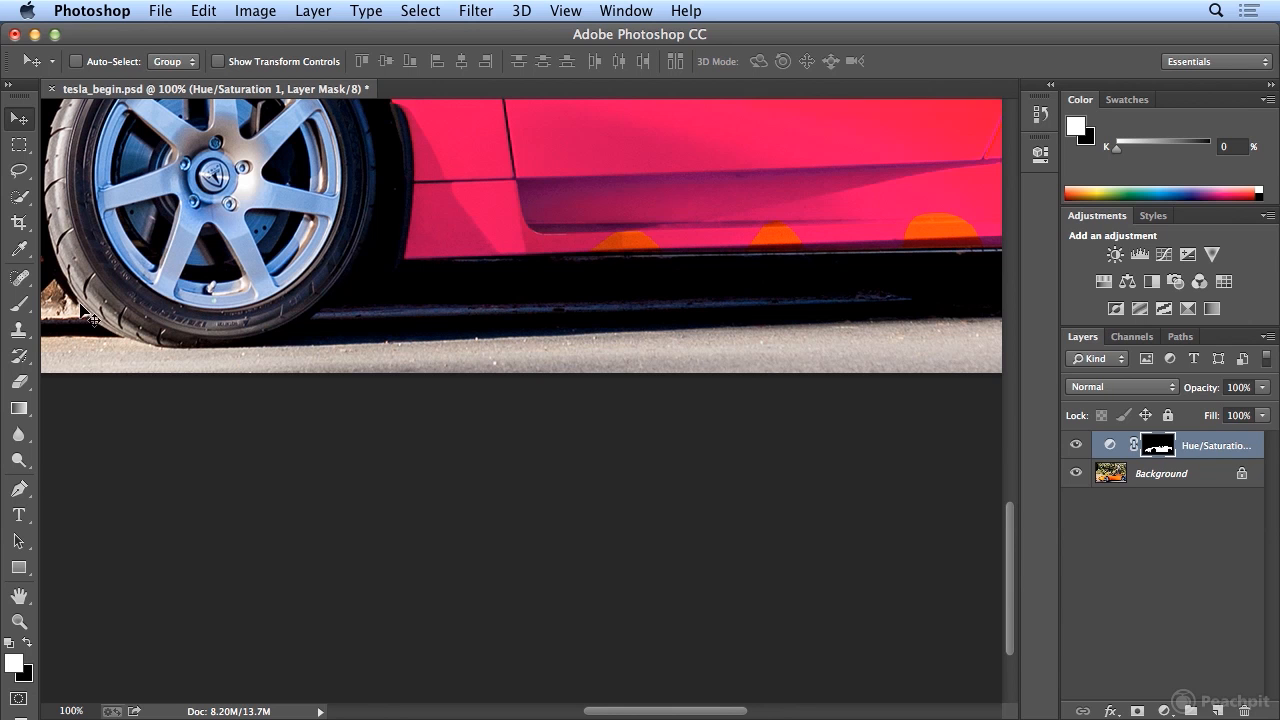
left_click(20, 304)
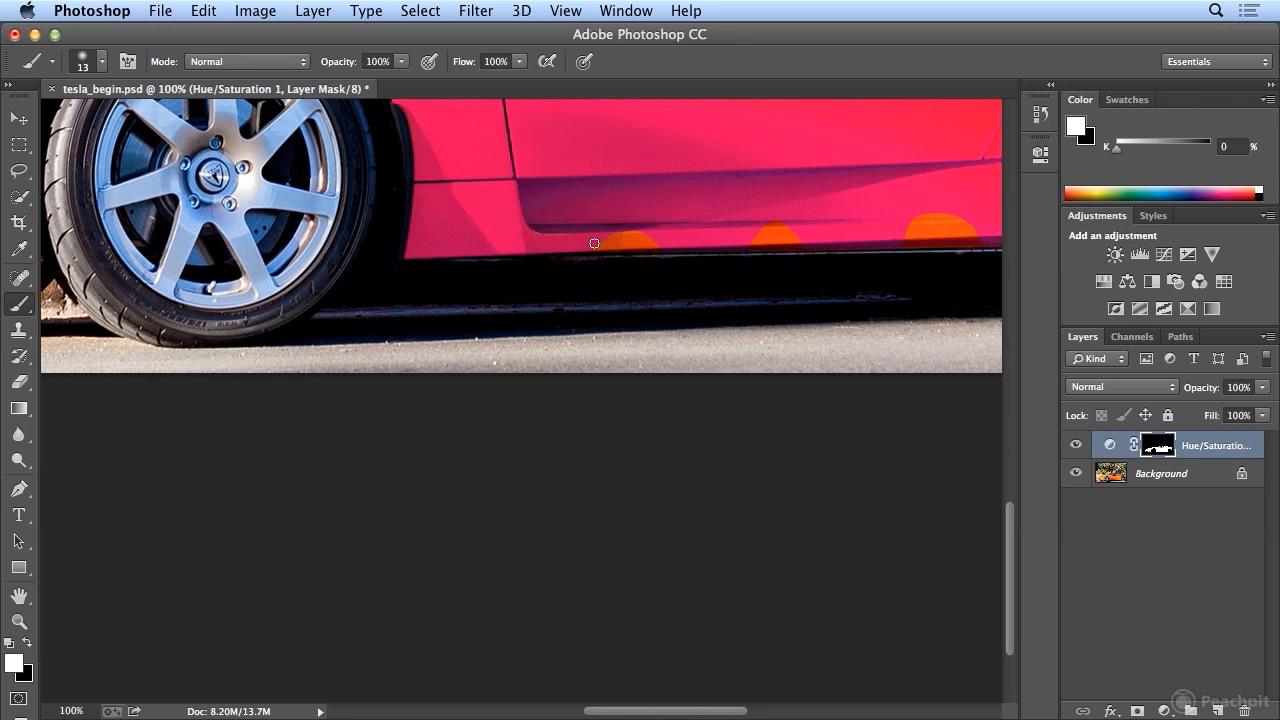
left_click_drag(601, 235, 636, 235)
Set the brush size to 31 px and its hardness to 95%.
left_click(101, 61)
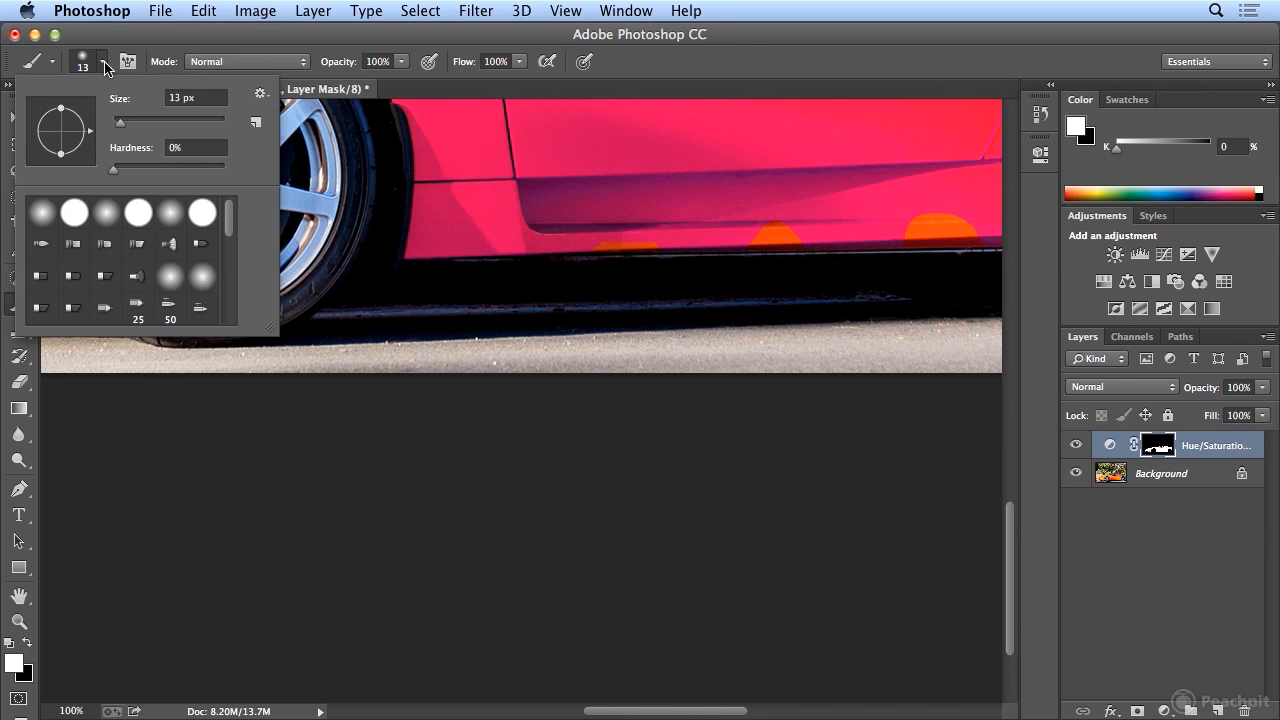
mouse_move(113, 121)
left_mouse_down()
mouse_move(146, 121)
mouse_move(130, 121)
left_mouse_up()
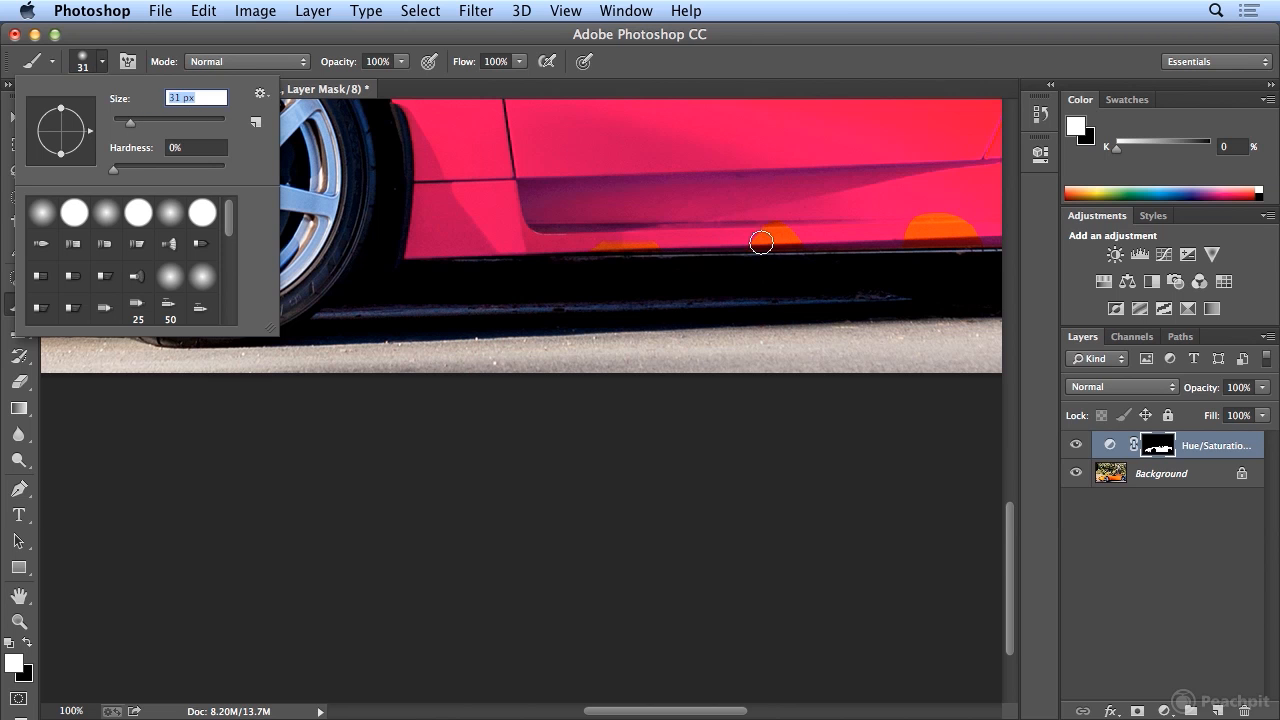
left_click(193, 148)
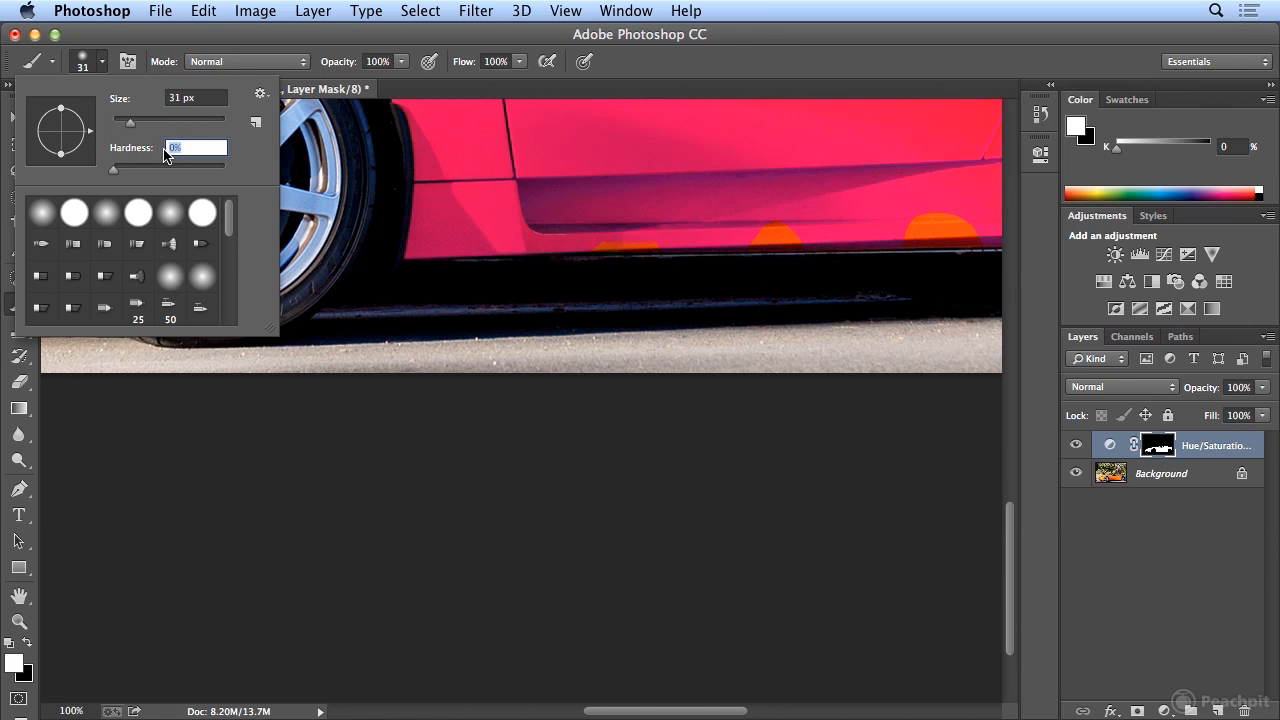
type("95")
key("Return")
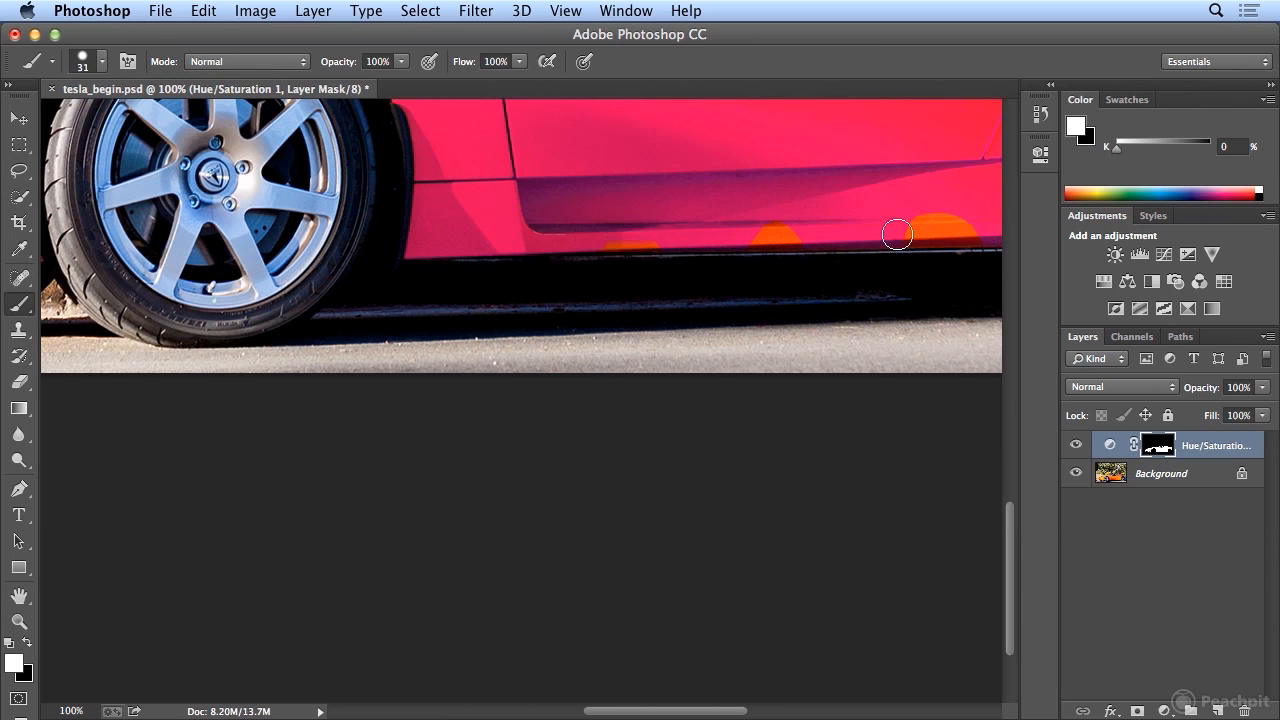
Paint white on the mask over the other orange patches along the visible sill and the three on the front bumper.
left_click(977, 233, "shift")
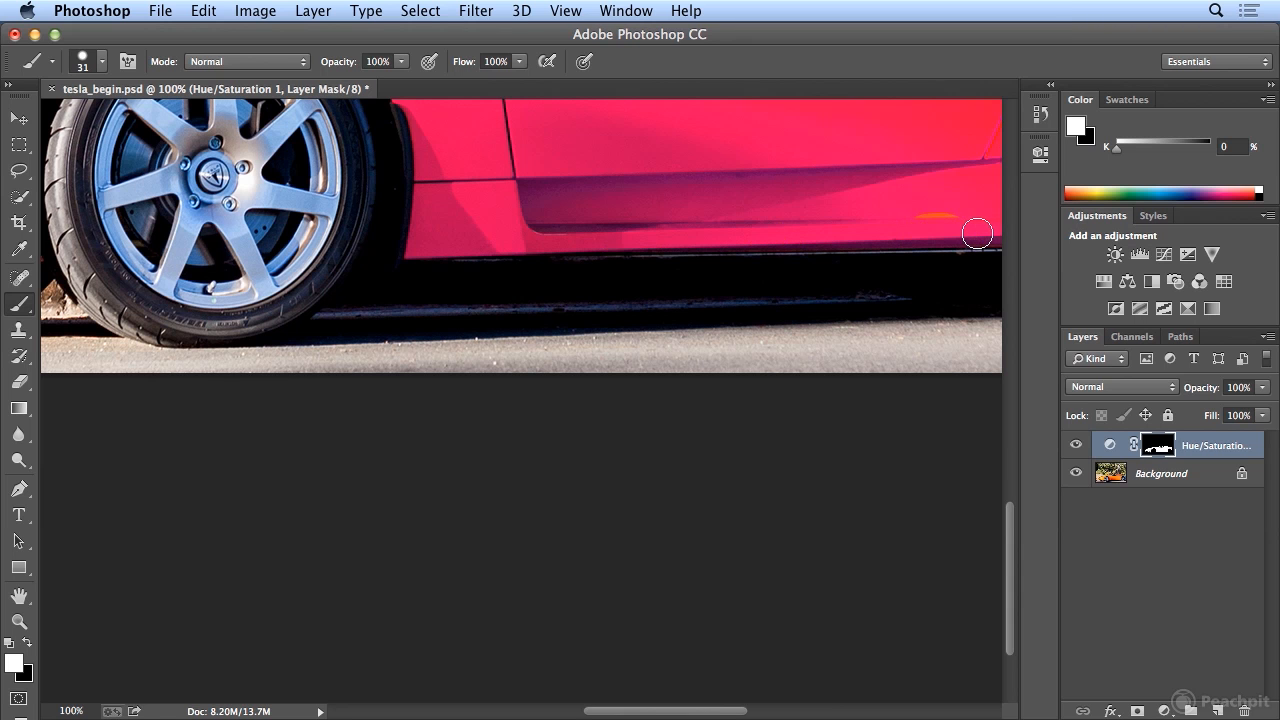
left_click_drag(940, 211, 957, 214)
left_click_drag(688, 713, 585, 713)
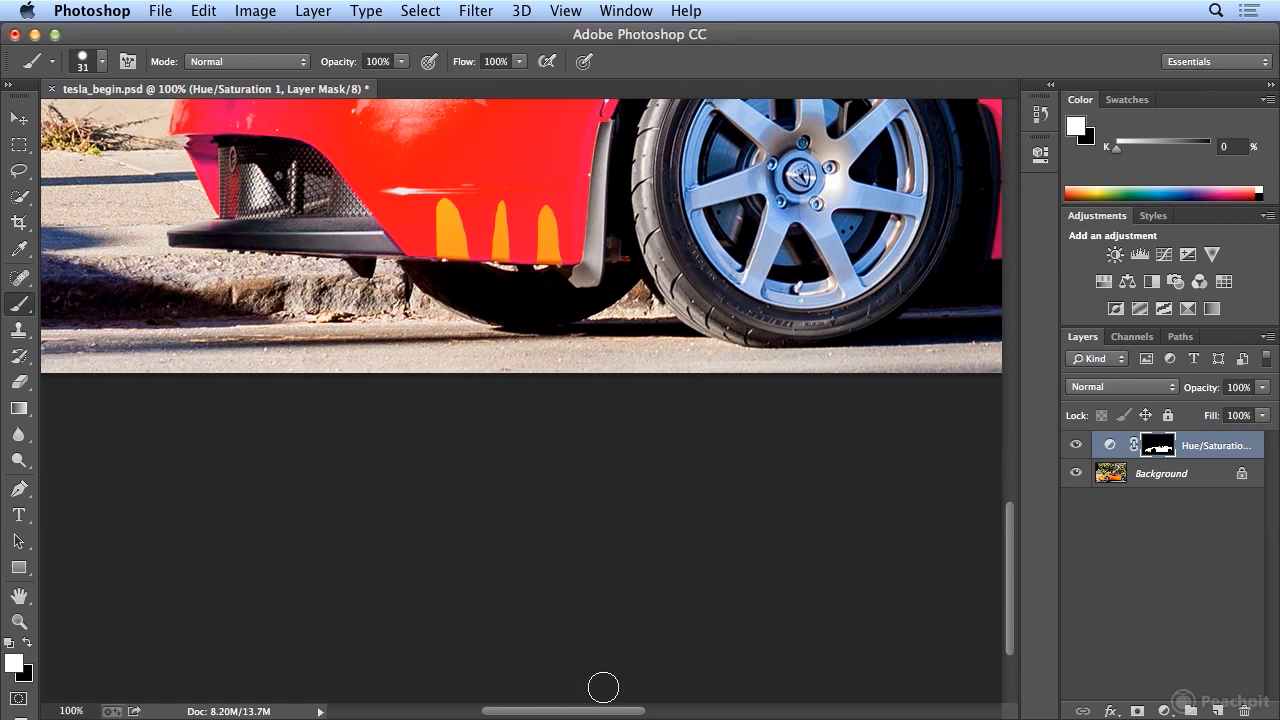
left_click(435, 243)
left_click(561, 249, "shift")
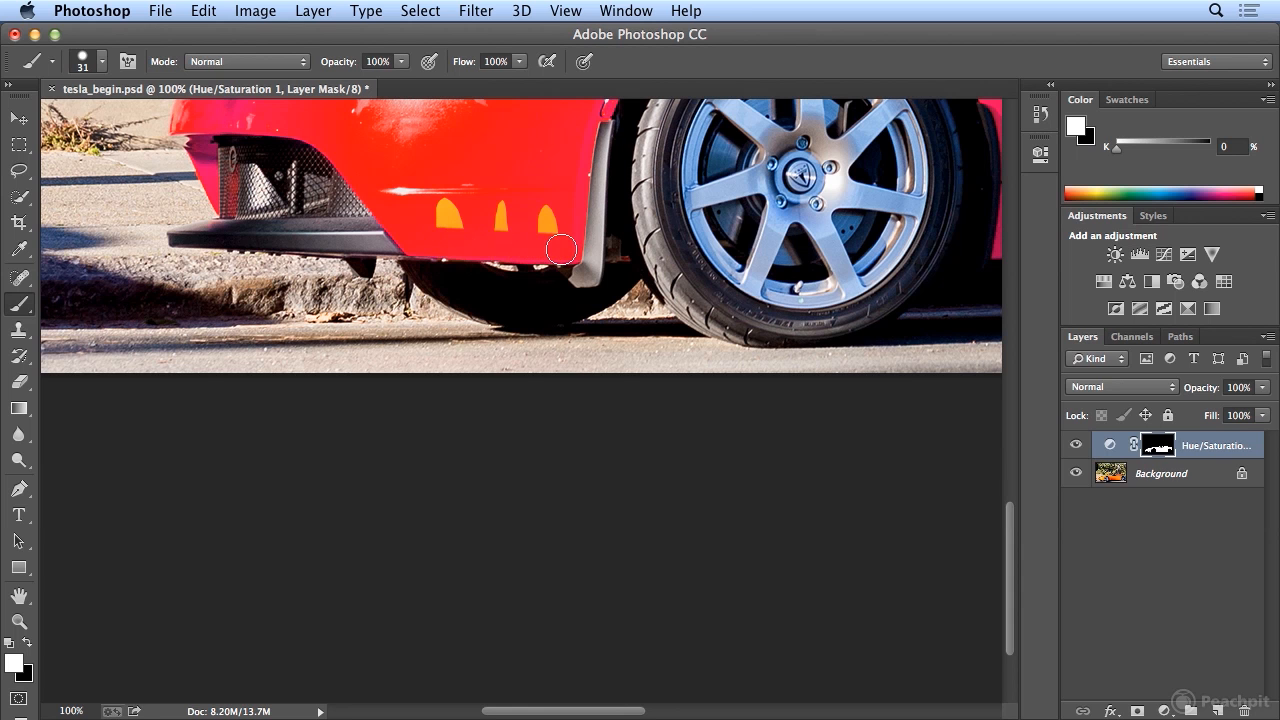
mouse_move(553, 243)
left_mouse_down()
mouse_move(544, 204)
mouse_move(432, 212)
mouse_move(460, 227)
mouse_move(524, 222)
left_mouse_up()
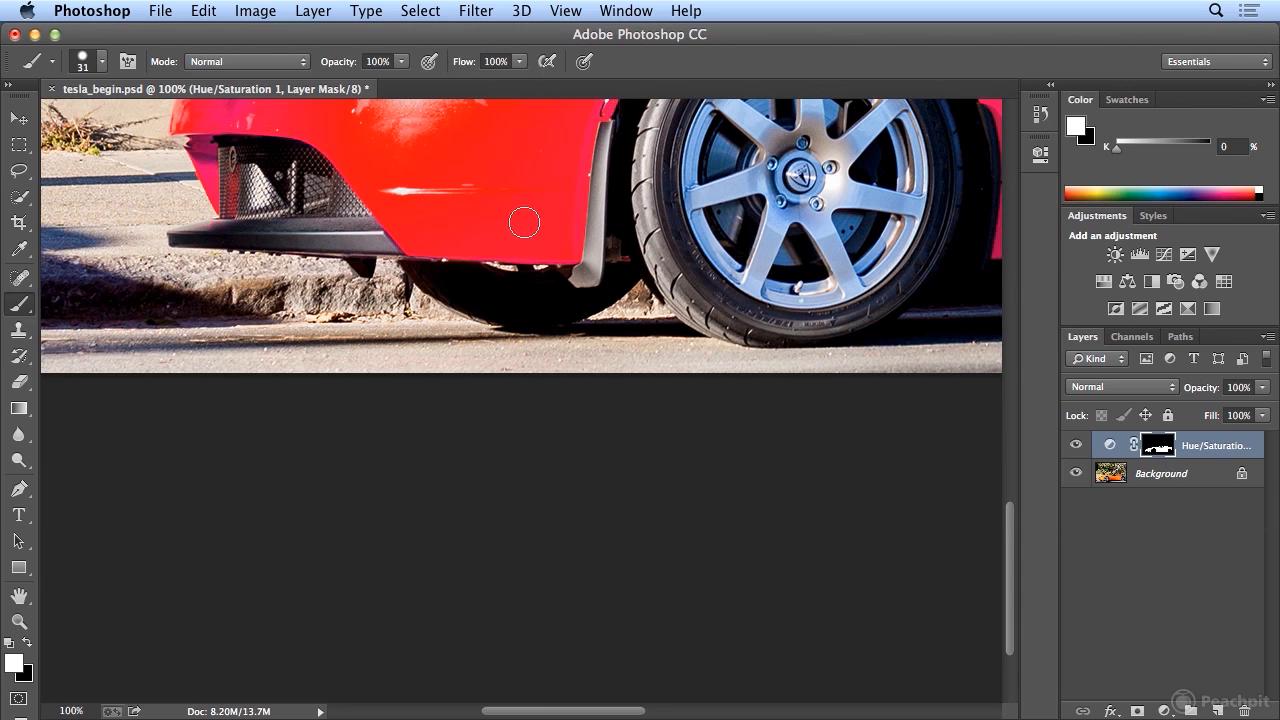
Rename the Hue/Saturation 1 layer as "red Hue/Saturation".
key("super+minus")
key("super+minus")
key("super+minus")
key("super+minus")
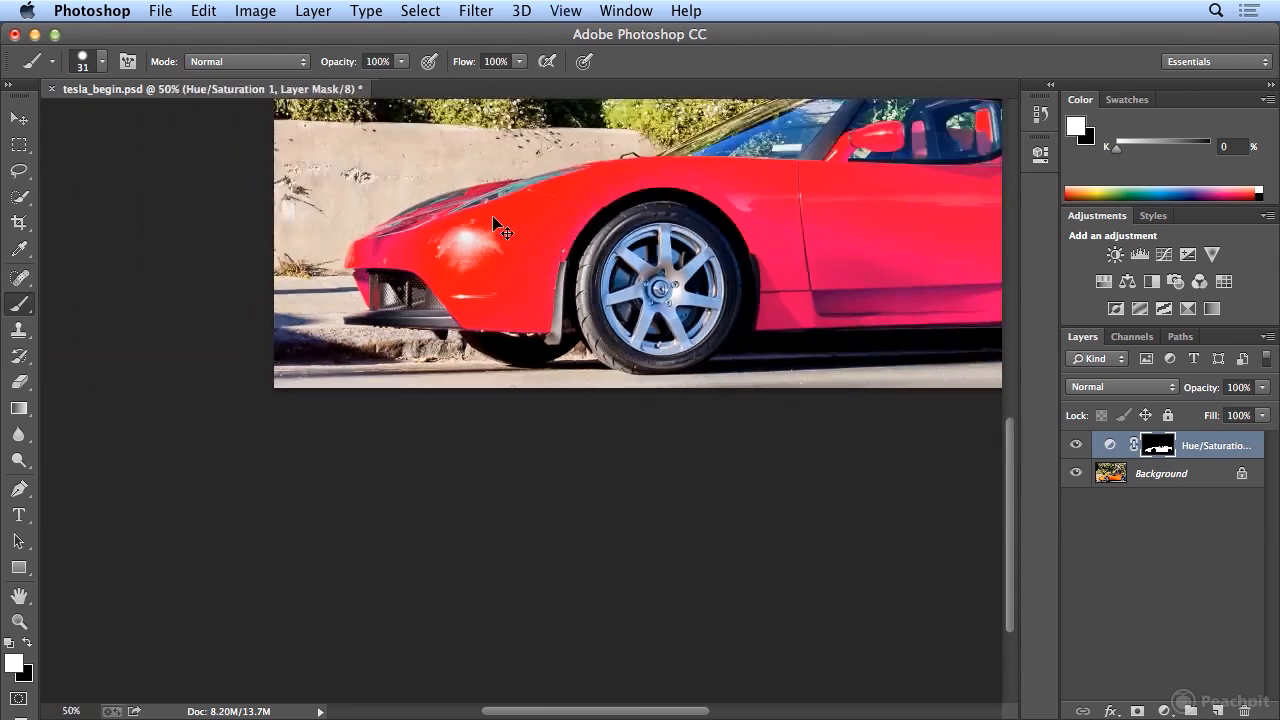
key("super+plus")
key("super+plus")
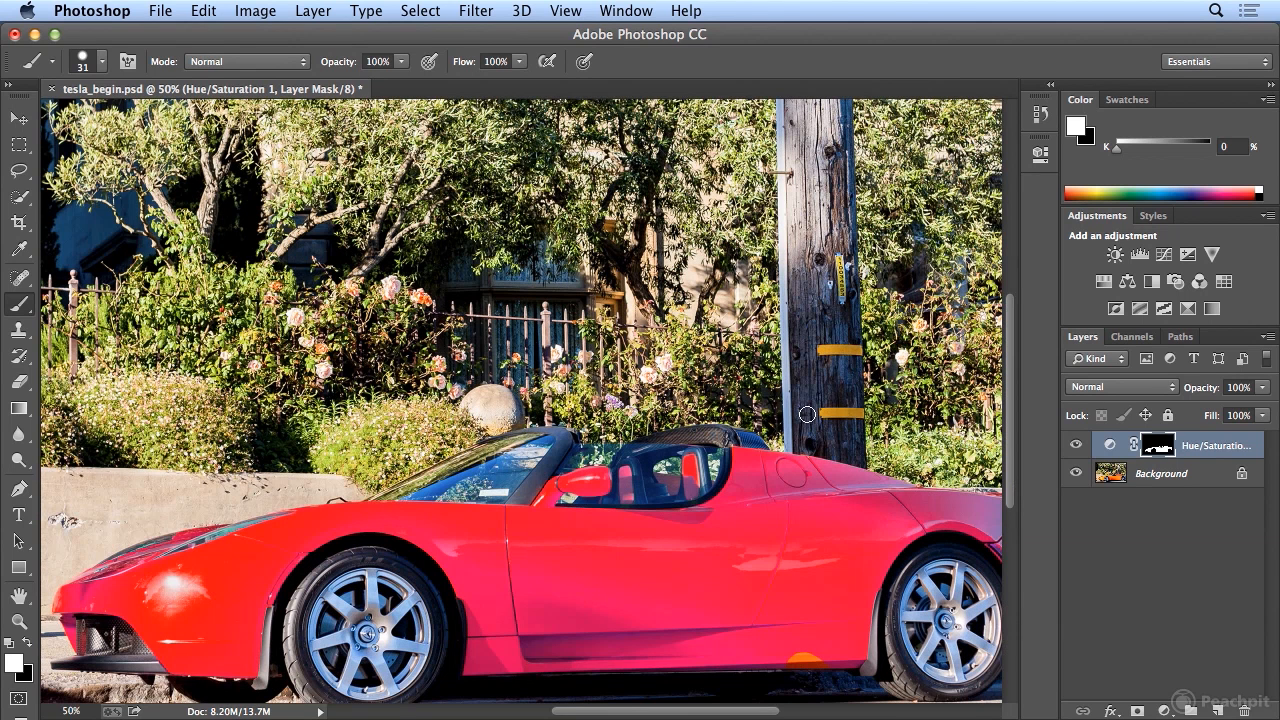
double_click(1218, 450)
key("Right")
key("BackSpace")
type("red")
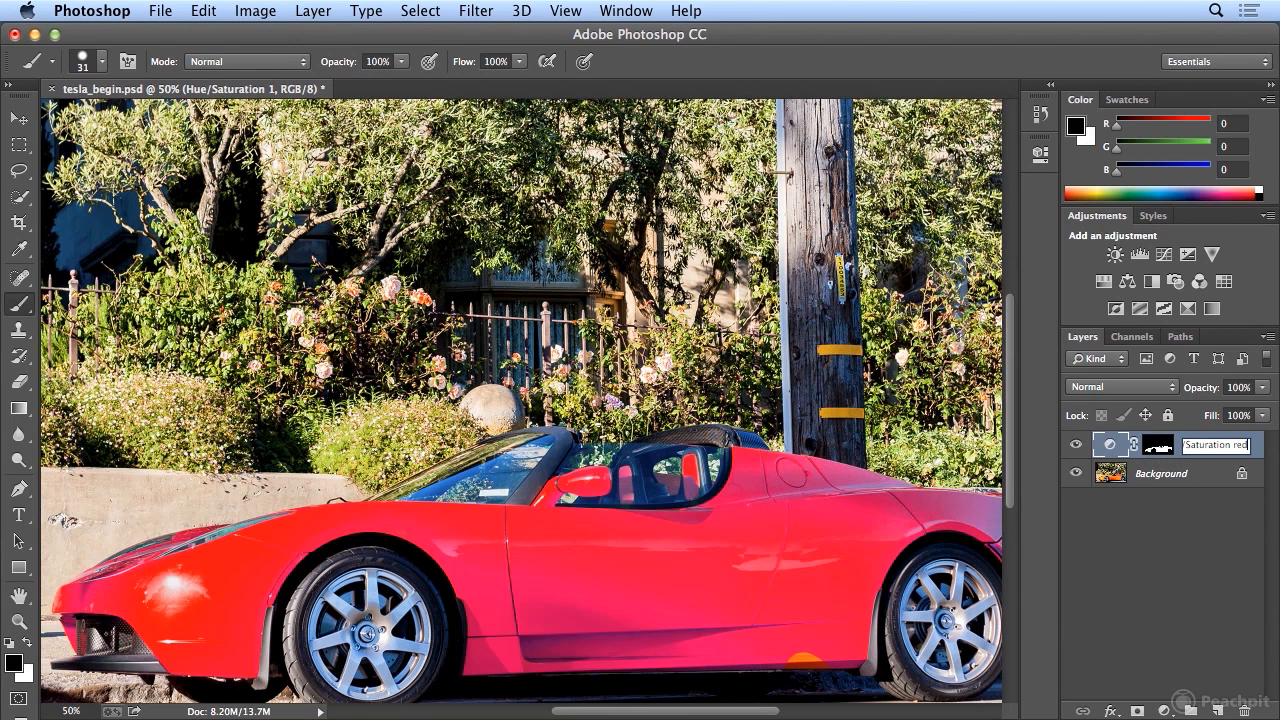
double_click(1245, 442)
key("super+x")
key("Left")
key("Left")
key("Left")
key("super+v")
key("Return")
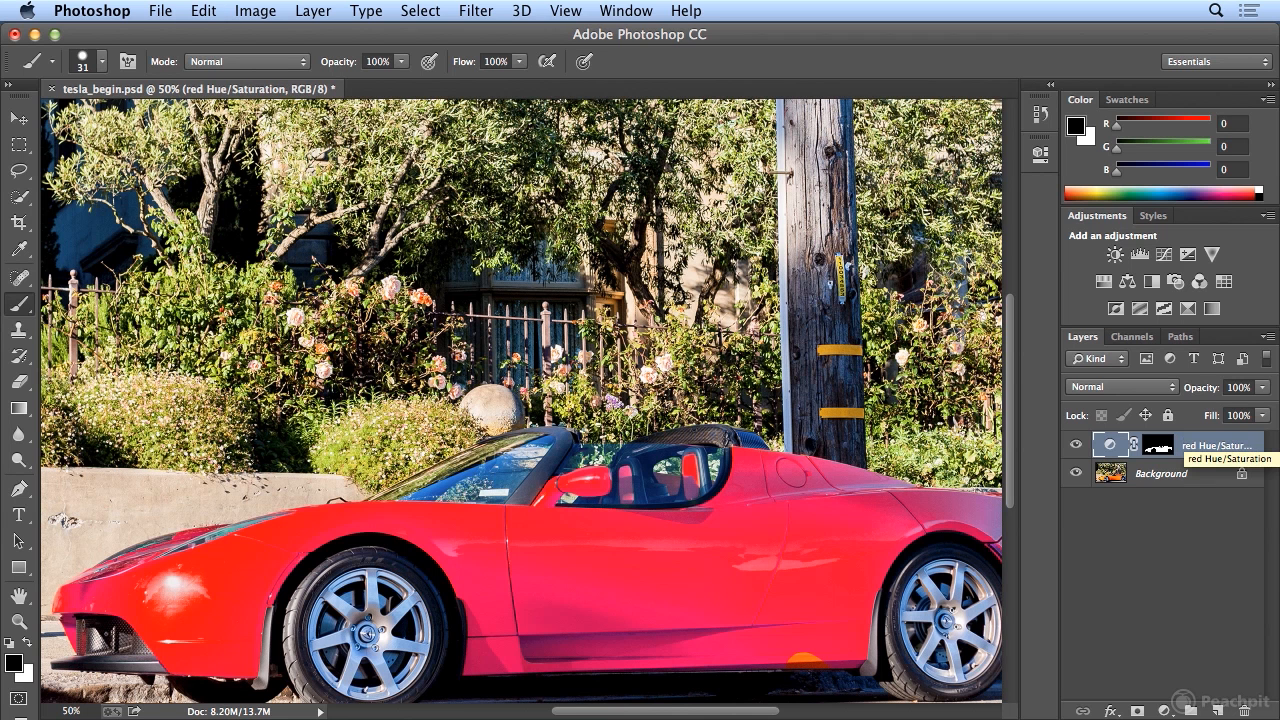
Paint white on the red layer's mask over the remaining orange patch on the sill ahead of the rear wheel.
left_click(1166, 450)
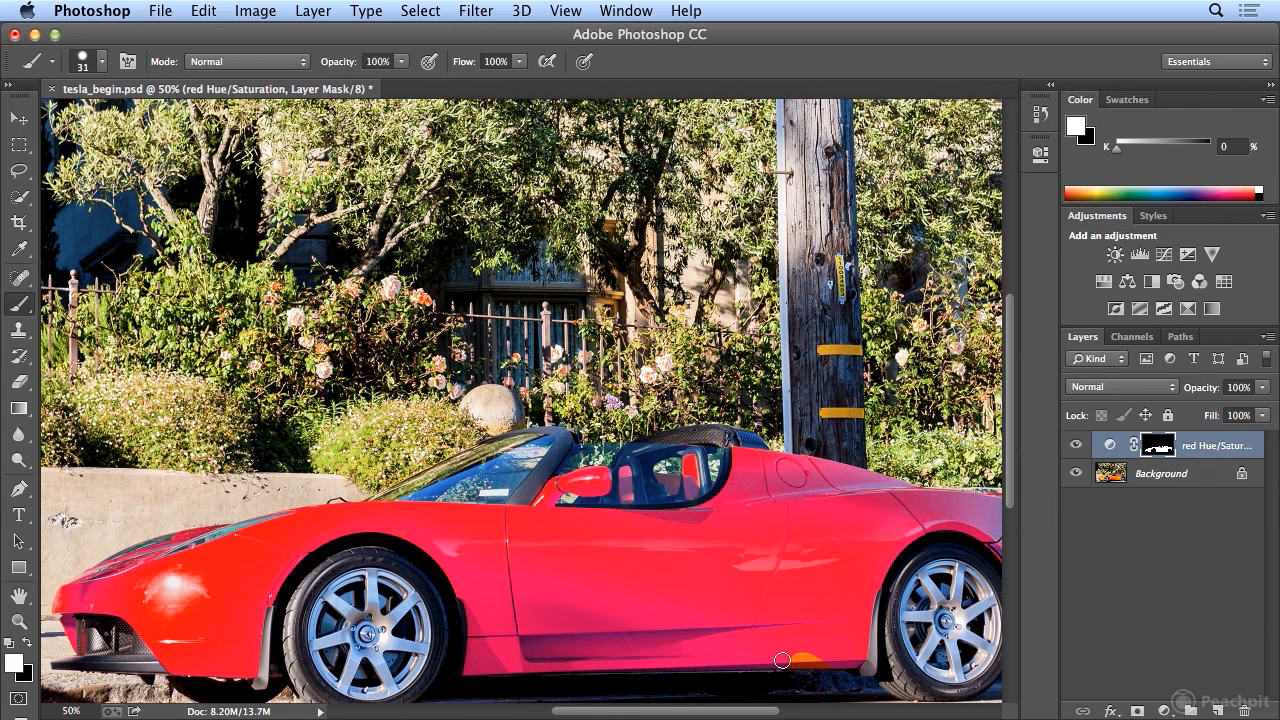
left_click_drag(833, 660, 800, 661)
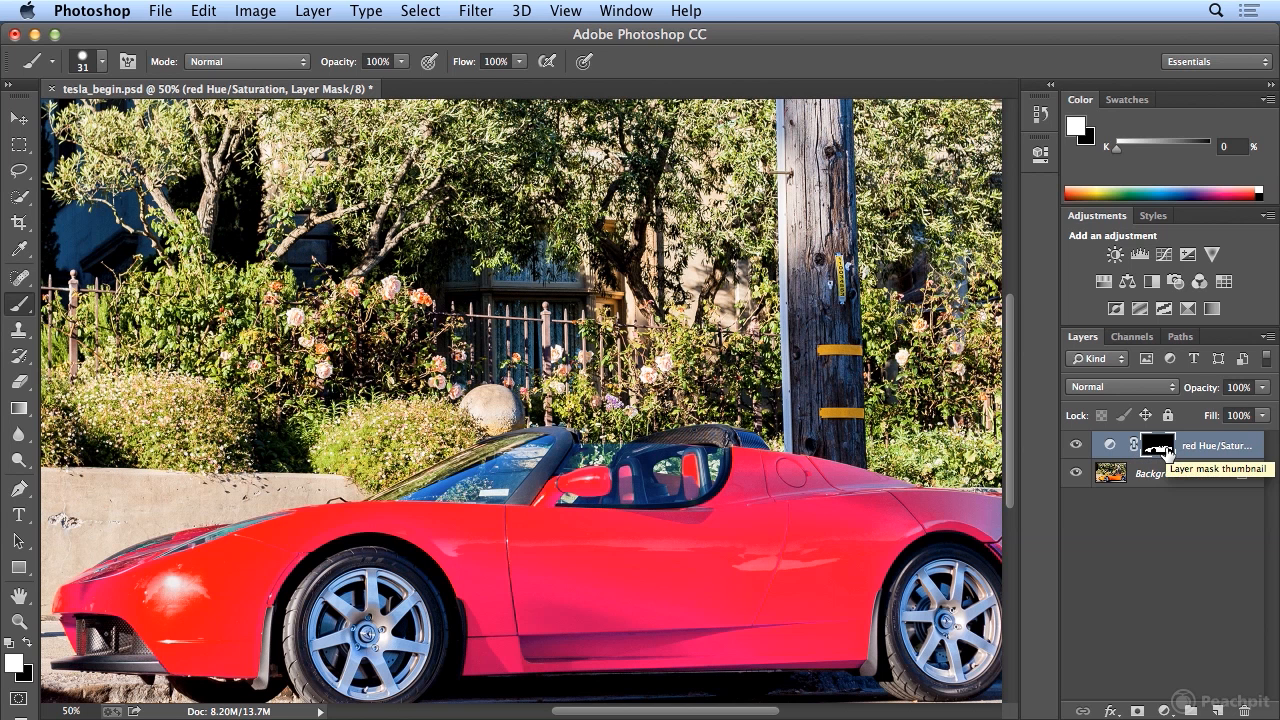
Load the red adjustment's layer mask as a selection and hide the red Hue/Saturation layer.
left_click_drag(1167, 450, 1168, 452)
left_click(1167, 452, "super")
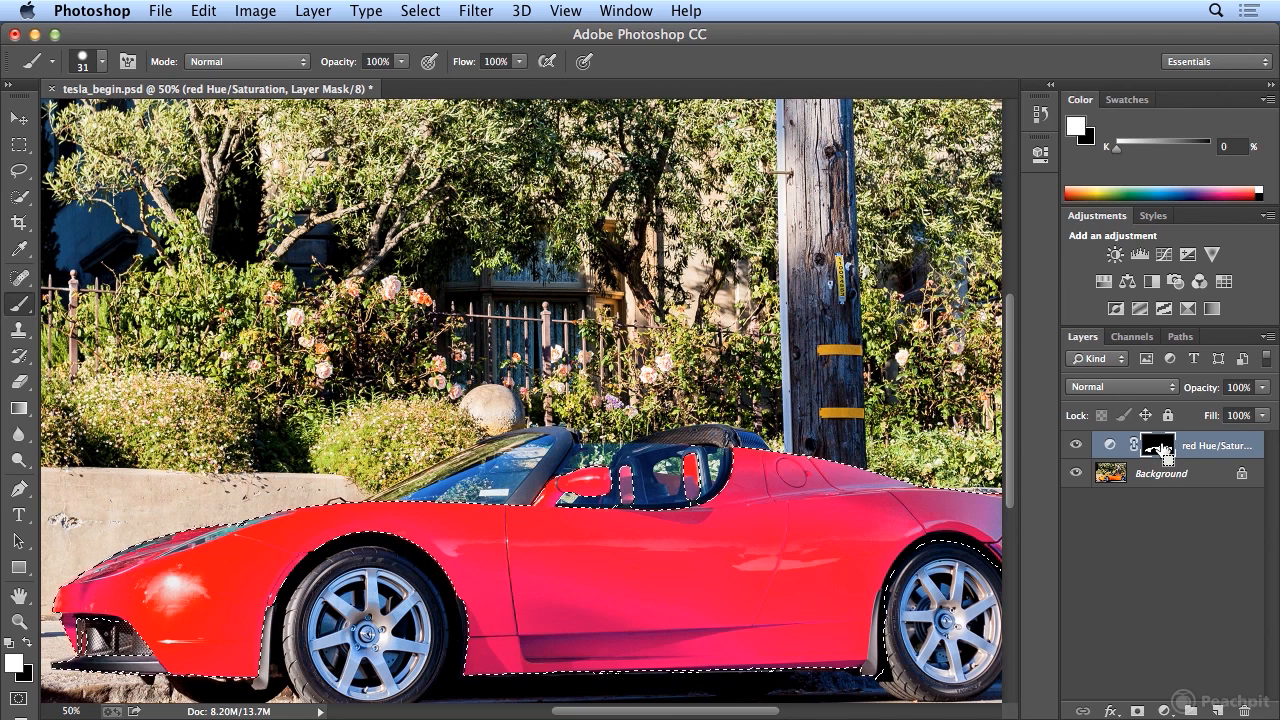
left_click(1076, 446)
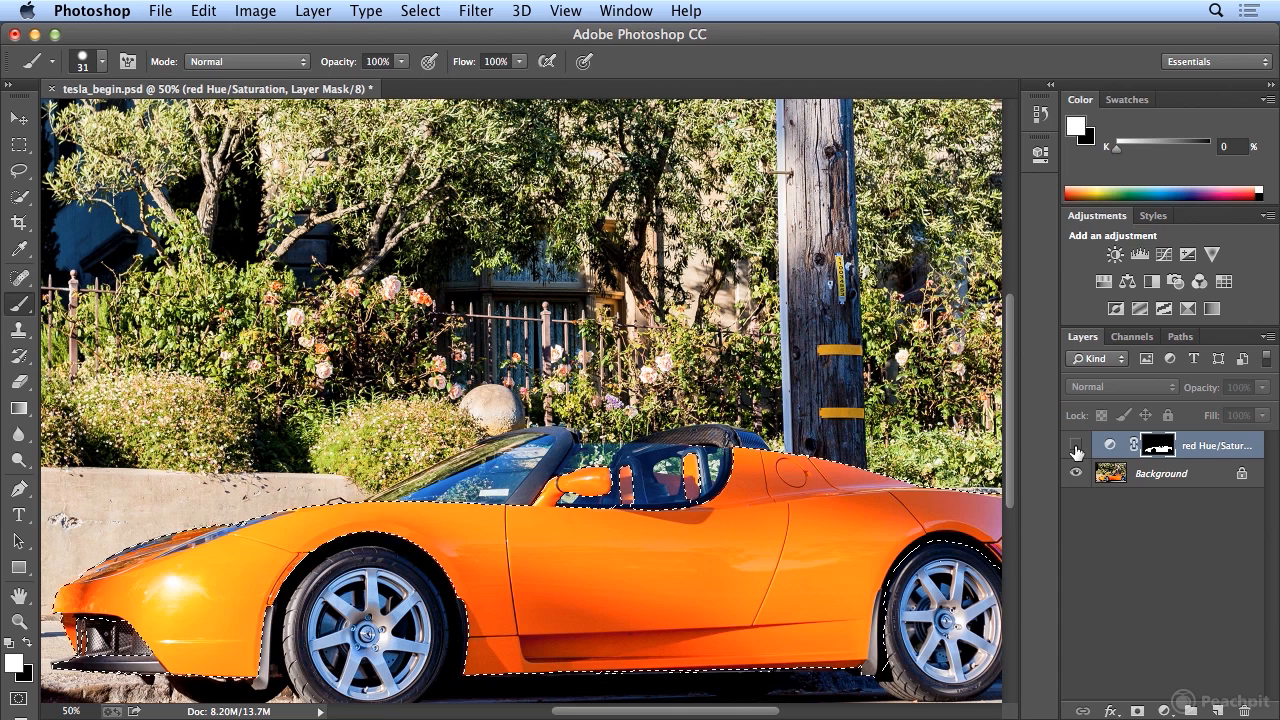
Add a second Hue/Saturation adjustment layer from the car selection and set its hue to +18.
left_click(1104, 283)
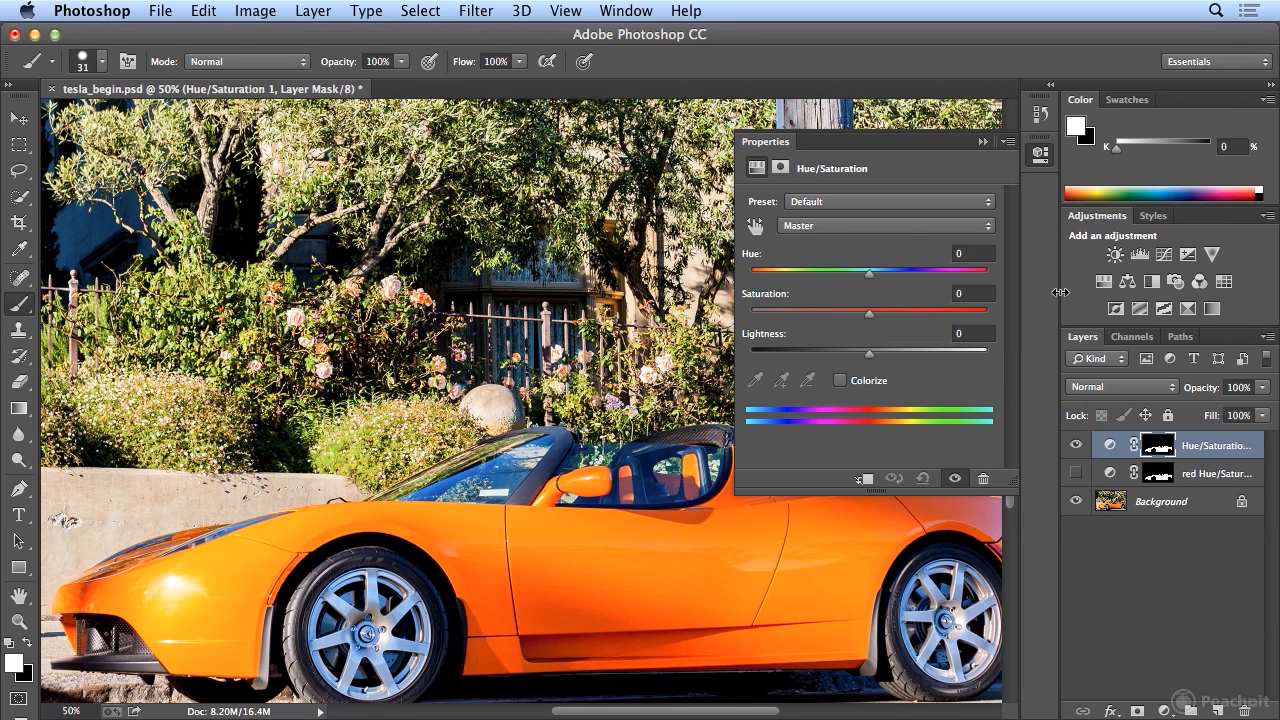
mouse_move(872, 272)
left_mouse_down()
mouse_move(909, 273)
mouse_move(894, 277)
left_mouse_up()
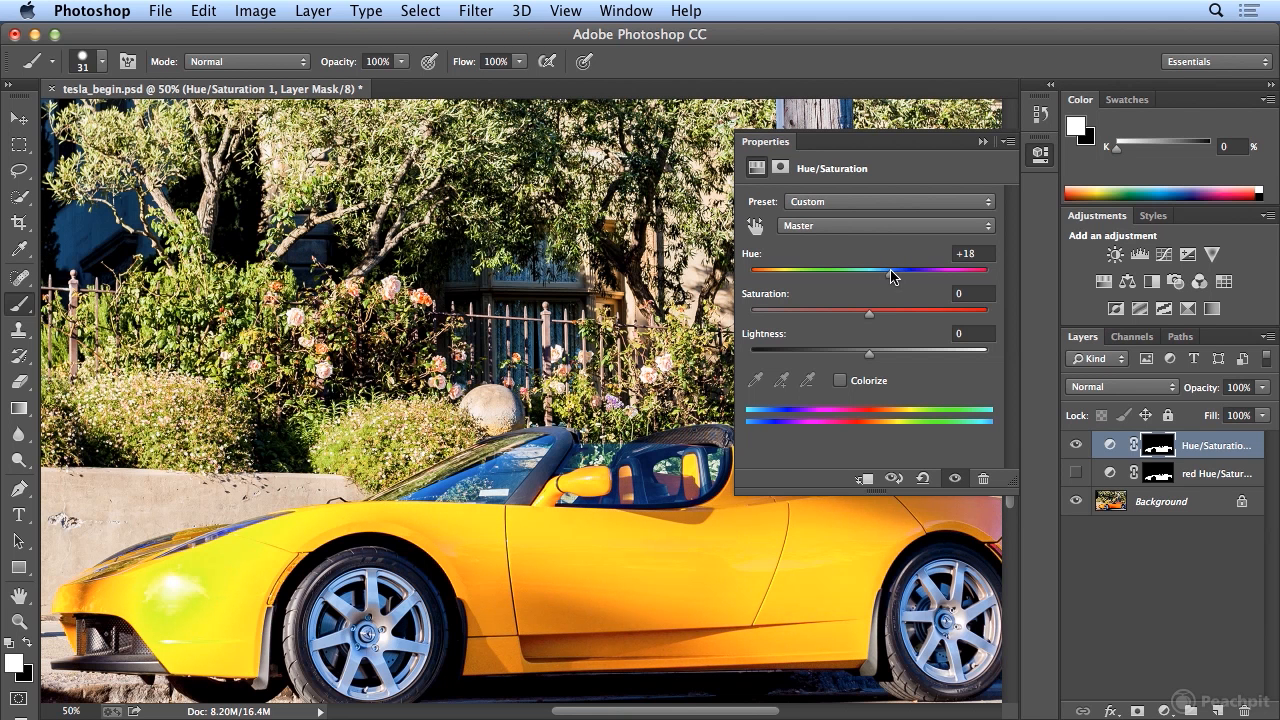
Rename the new Hue/Saturation 1 layer as "yellow Hue/Saturation 1" and collapse the adjustment's properties.
double_click(1188, 446)
left_click(1190, 446)
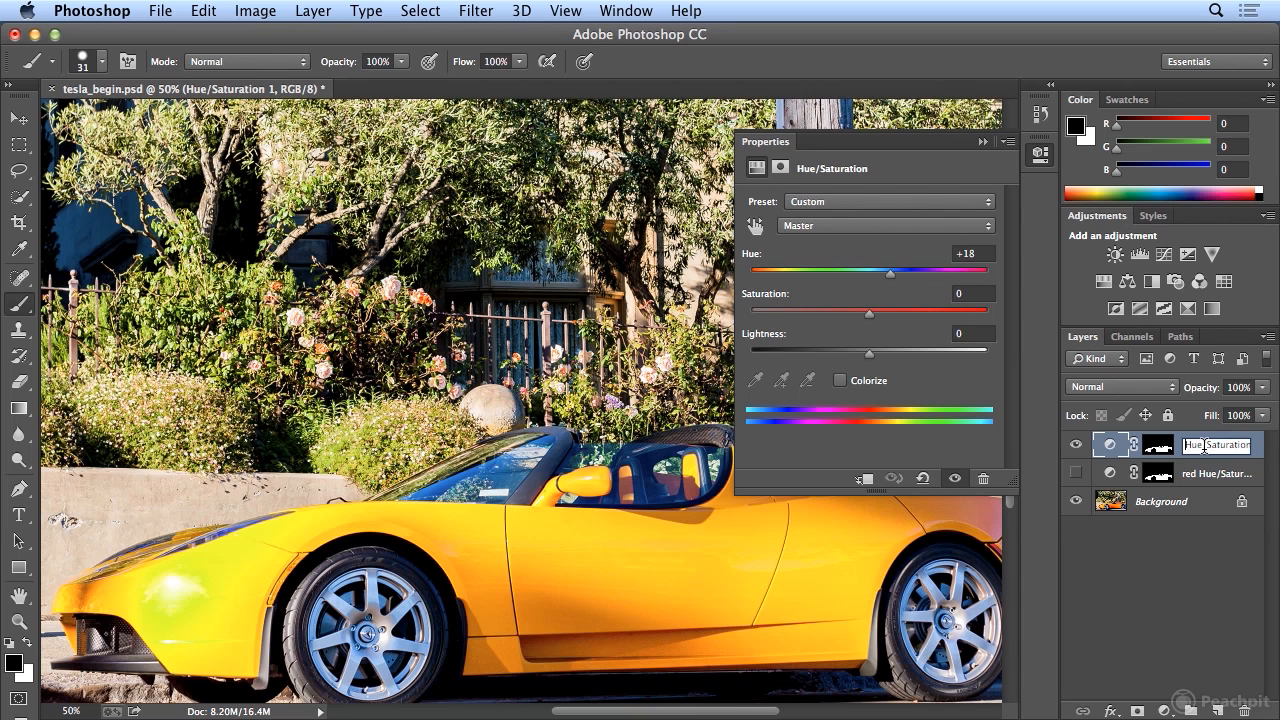
type("yellow")
key("Return")
left_click(1040, 155)
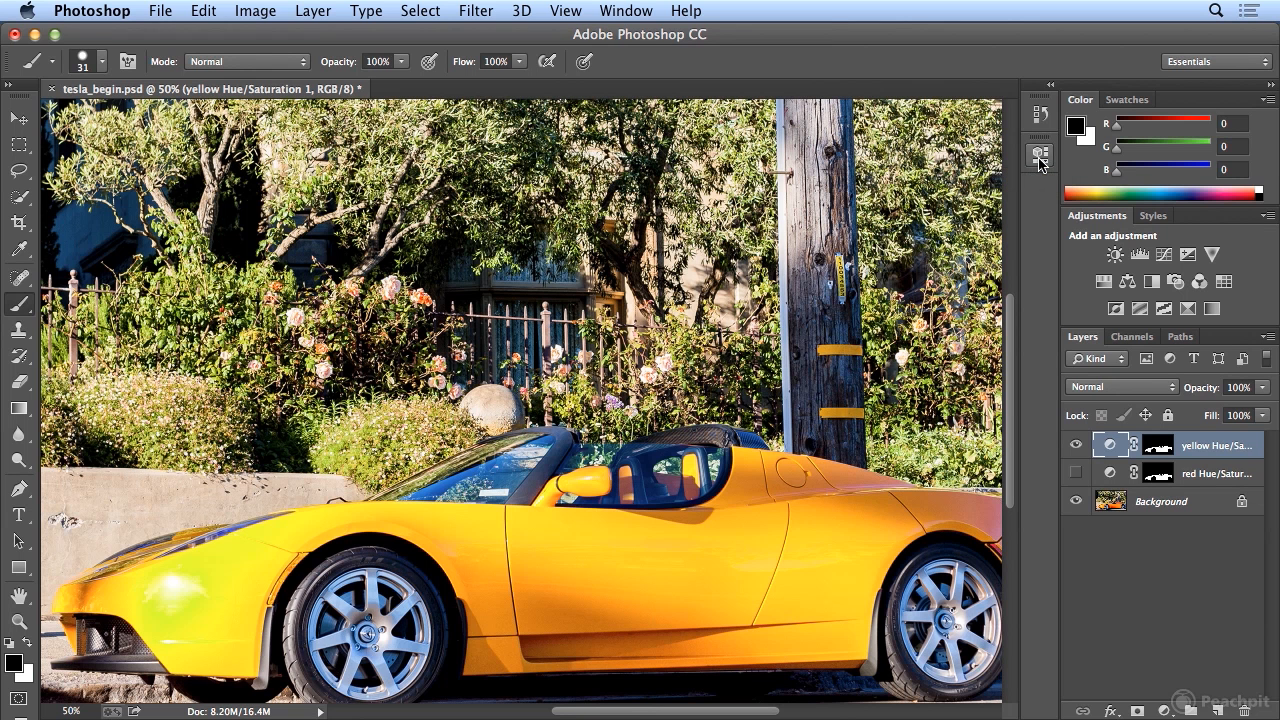
Compare the red, original orange and yellow versions of the car by switching the two adjustment layers' visibility.
left_click(1076, 445)
left_click(1076, 473)
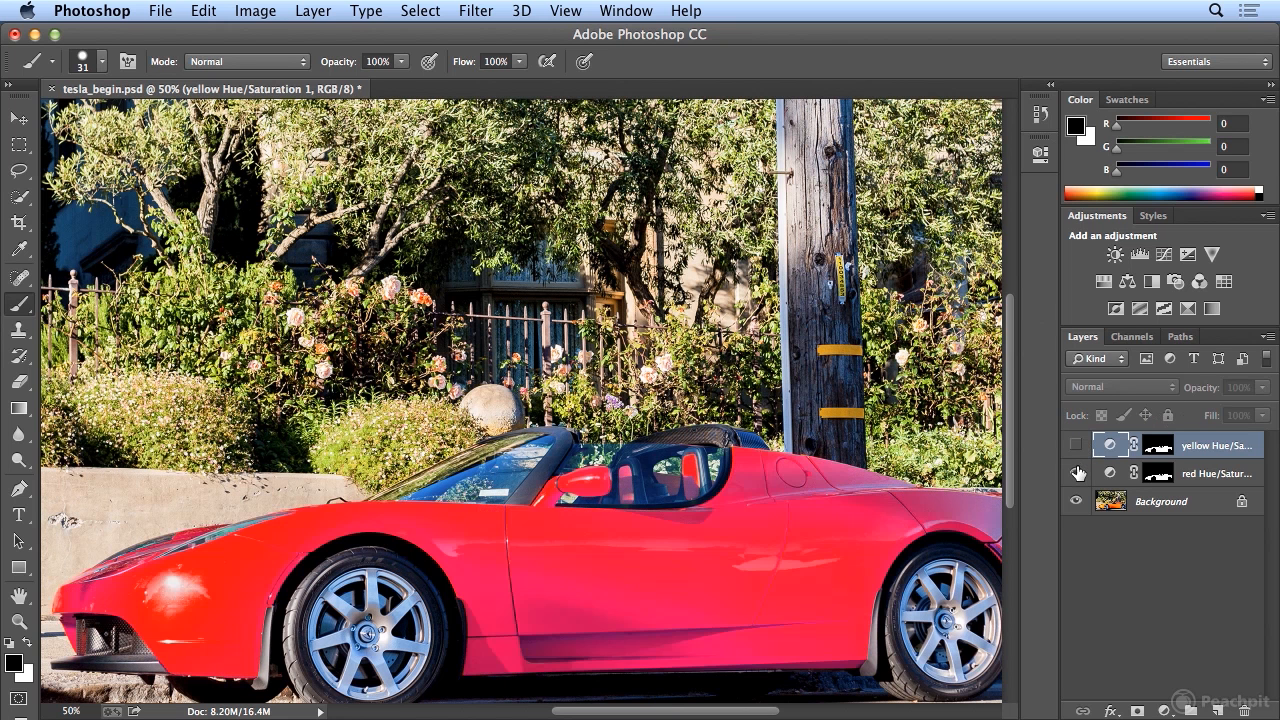
left_click(1077, 473)
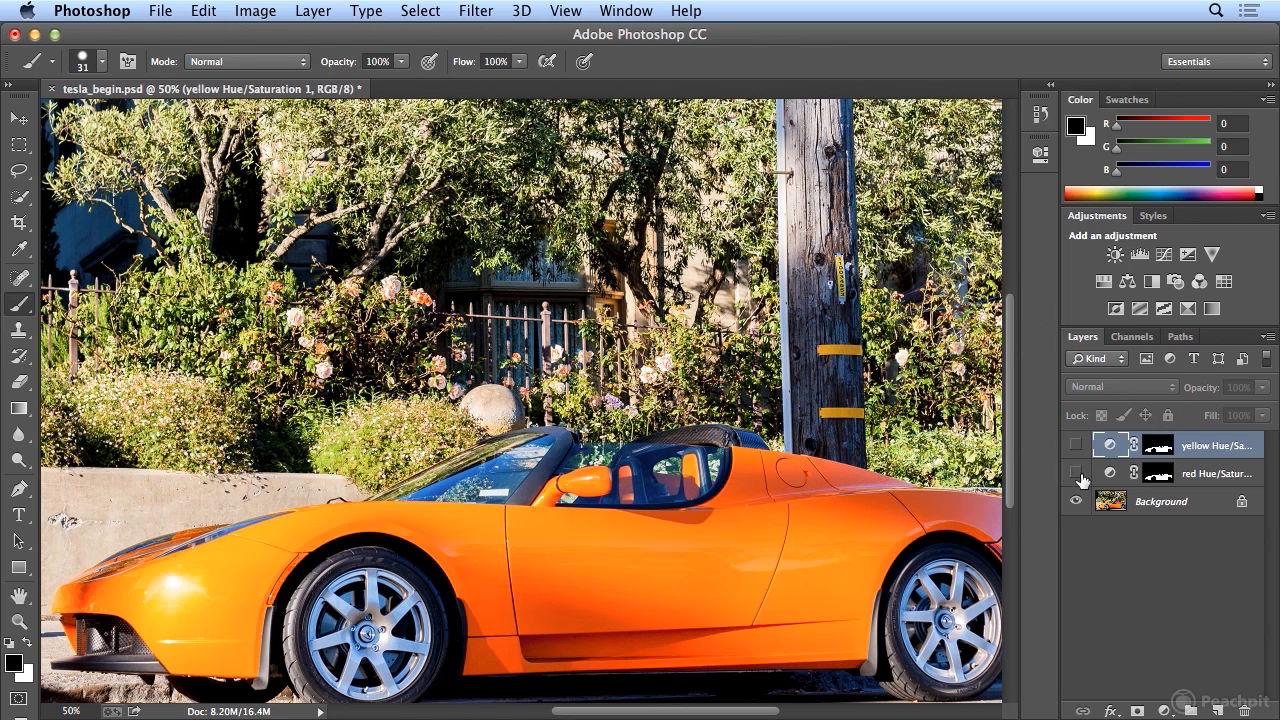
left_click(1077, 473)
left_click(1077, 473)
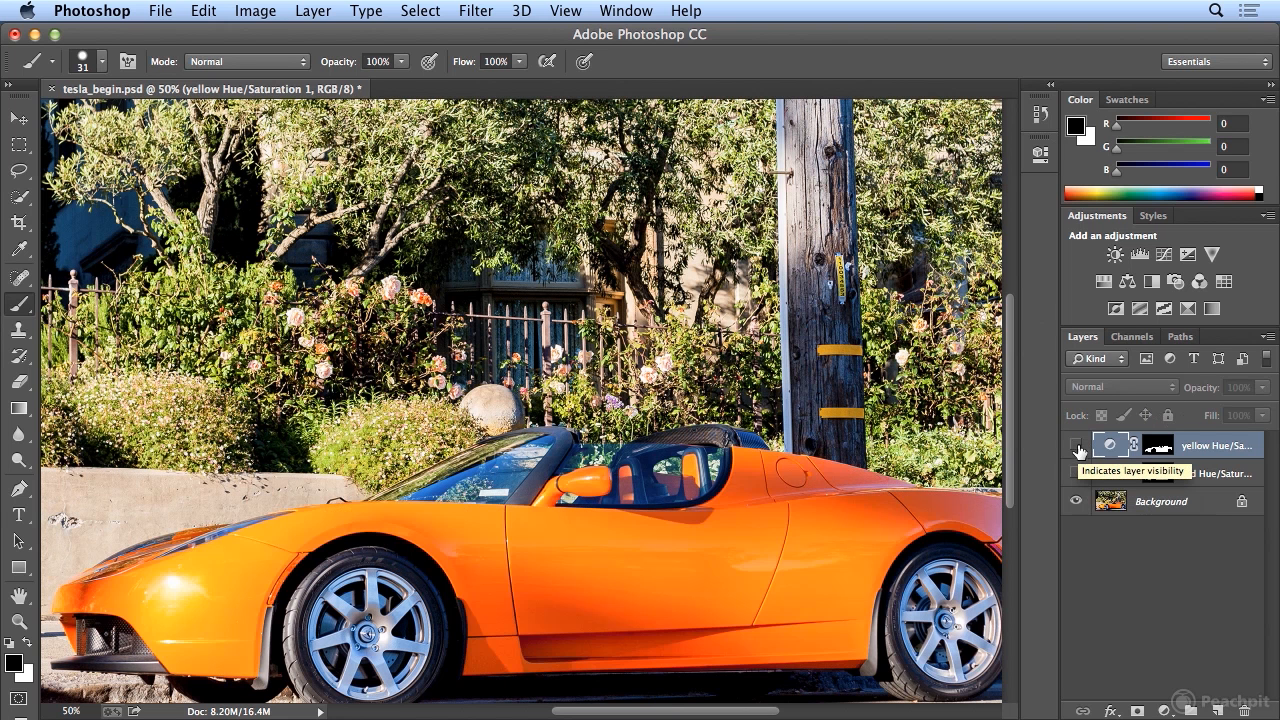
left_click(1076, 445)
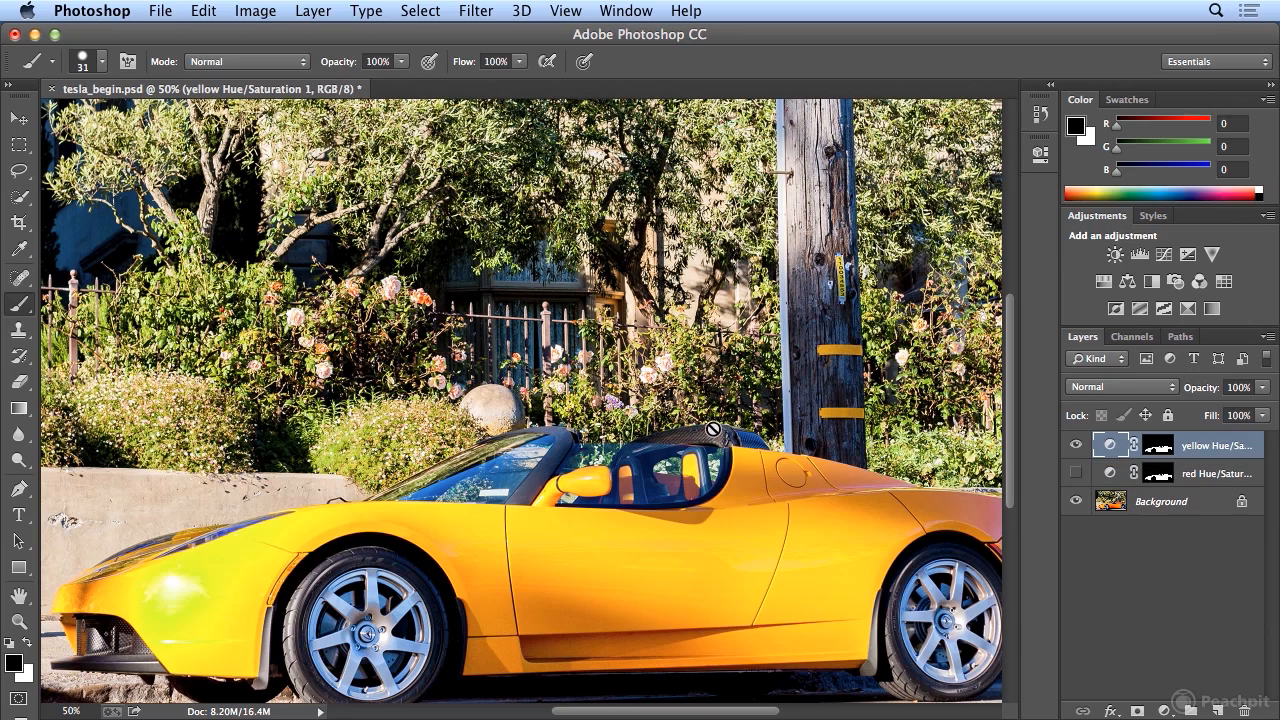
Target the yellow layer's mask with white as the foreground colour and set the brush size to 3 px.
key("super+plus")
key("super+plus")
key("super+plus")
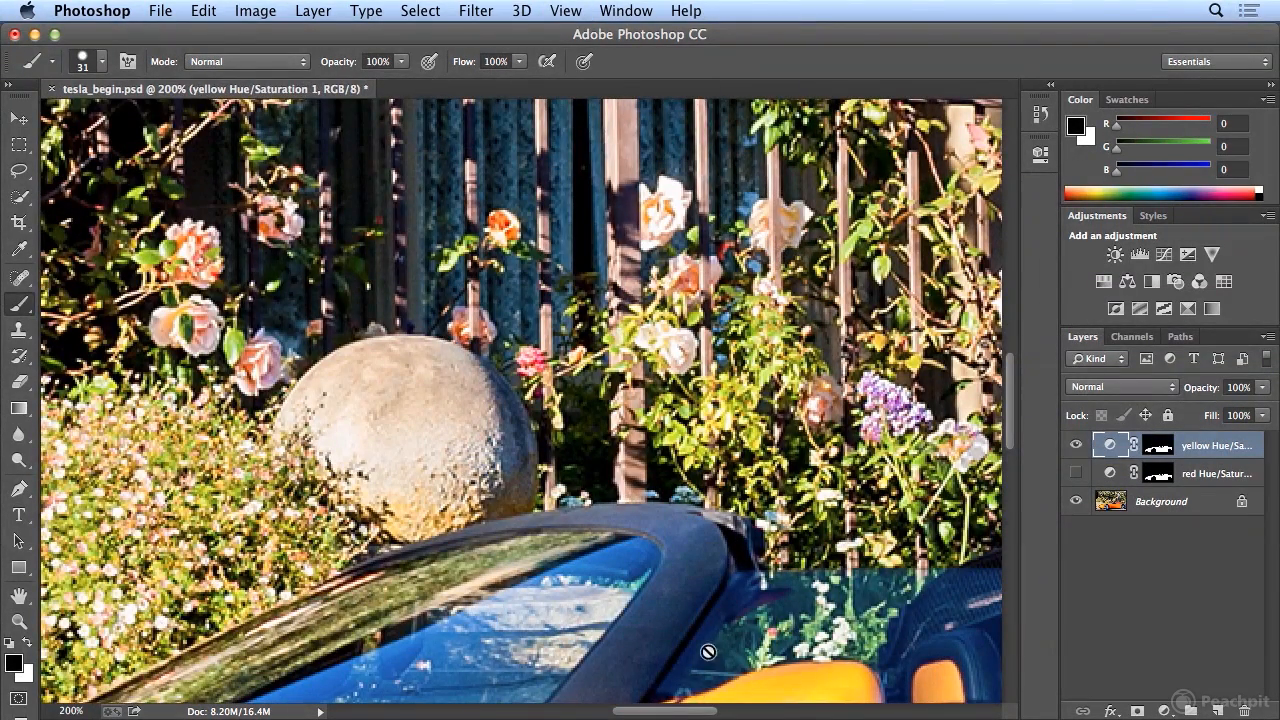
scroll(690, 660, "right", 10)
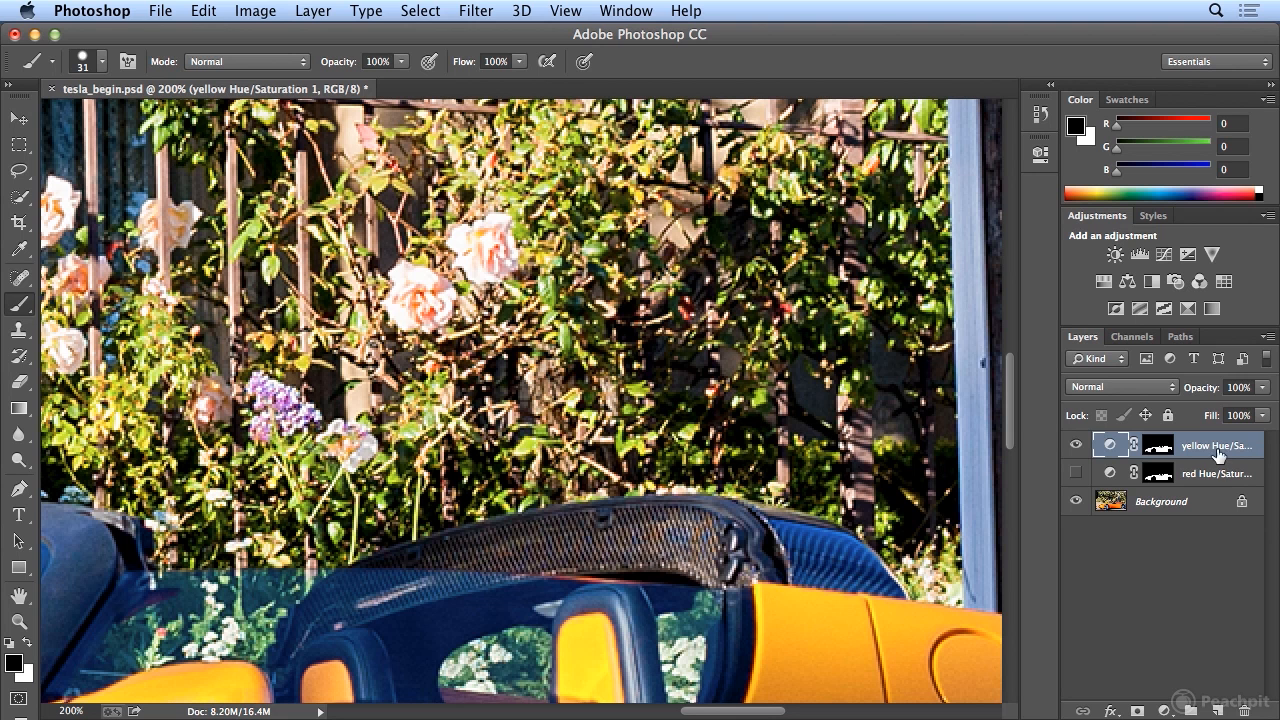
left_click(1160, 452)
key("x")
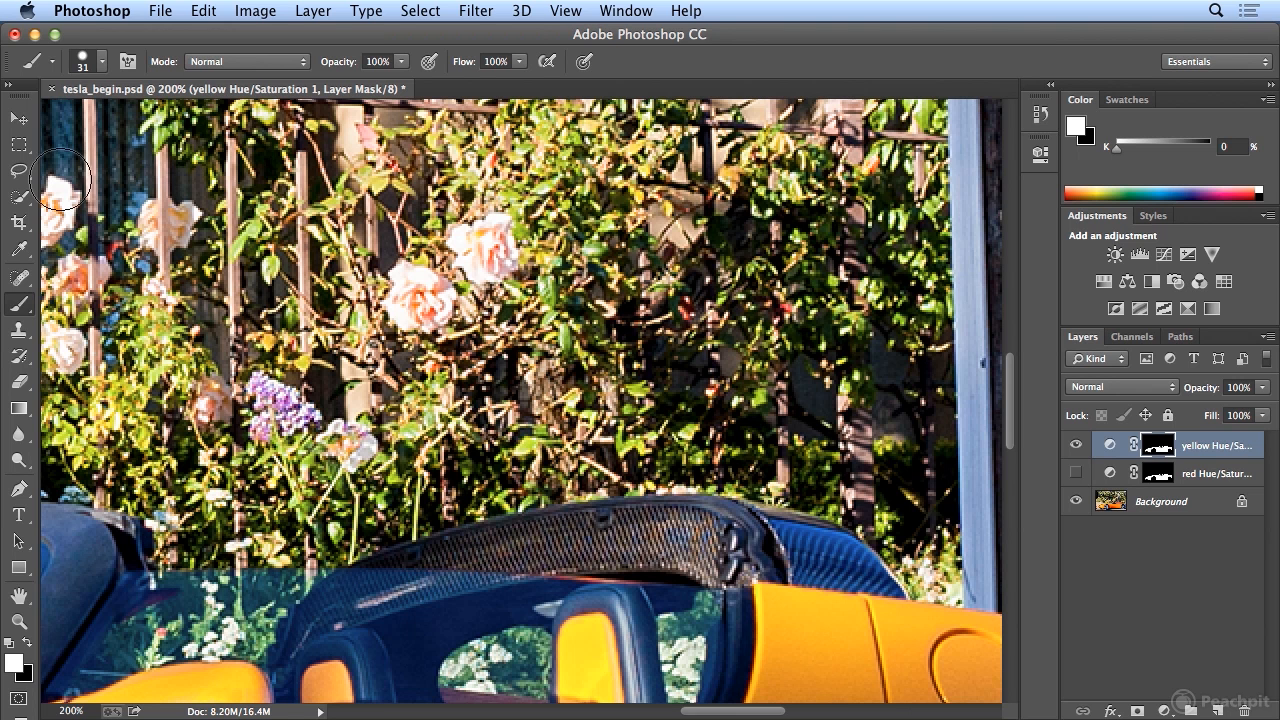
left_click(103, 62)
left_click_drag(131, 121, 115, 127)
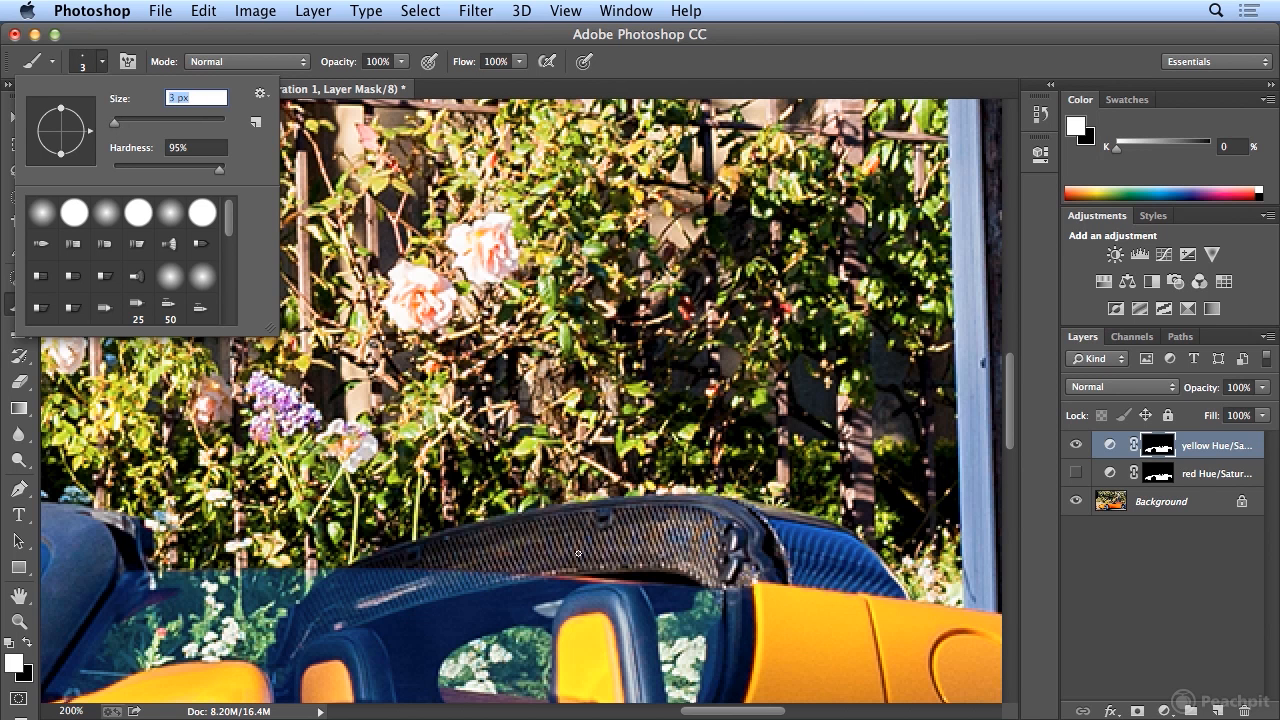
left_click(523, 576)
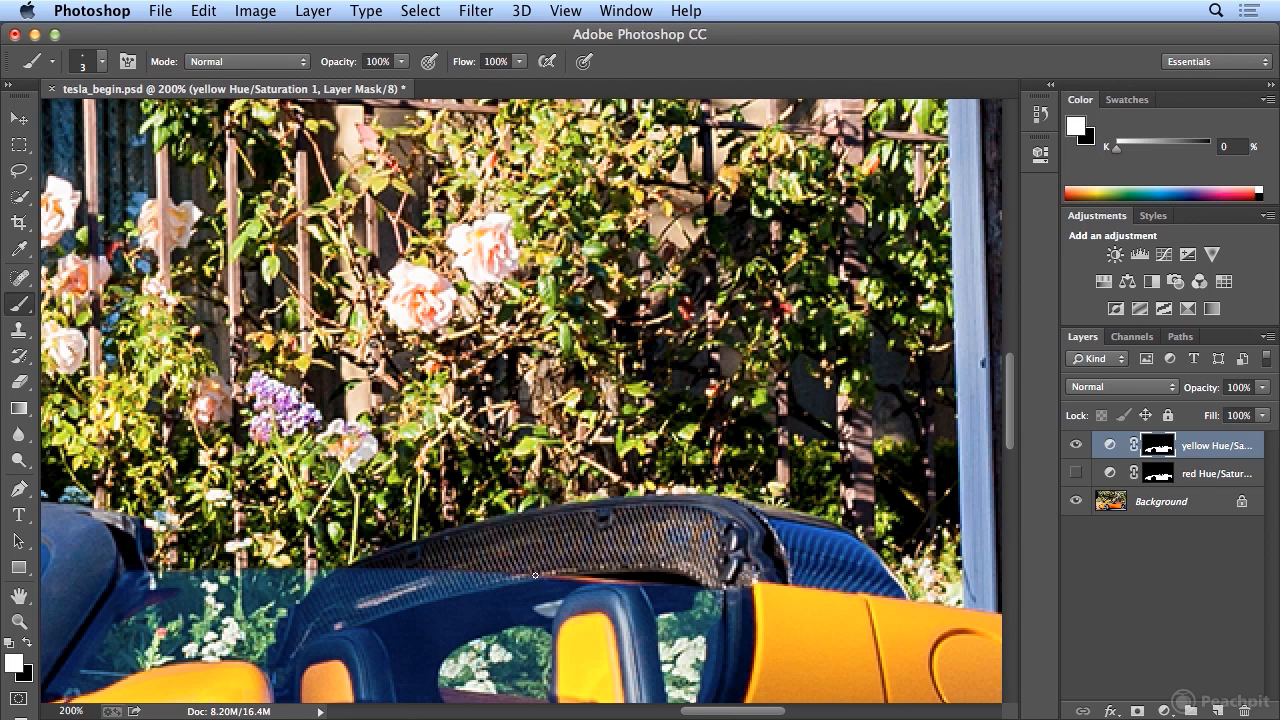
Examine the mask edges around the seats and rear deck by toggling the yellow and red adjustment layers.
left_click(1076, 445)
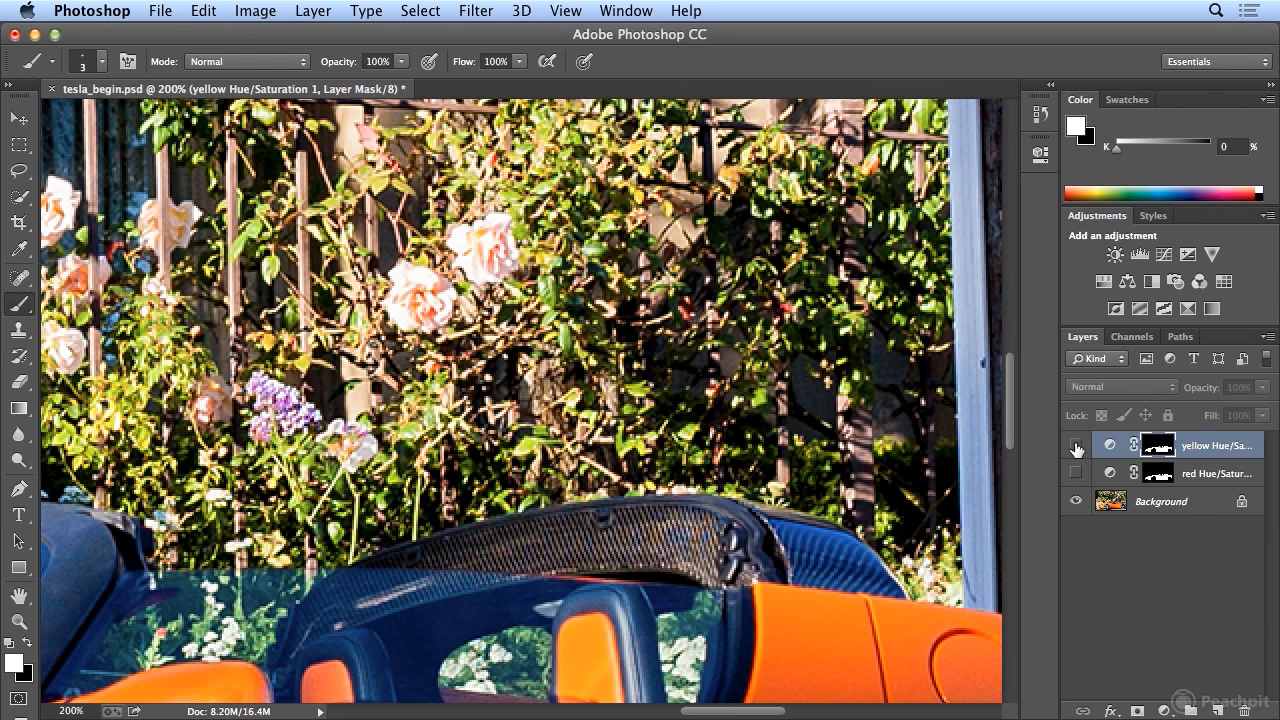
left_click(1076, 473)
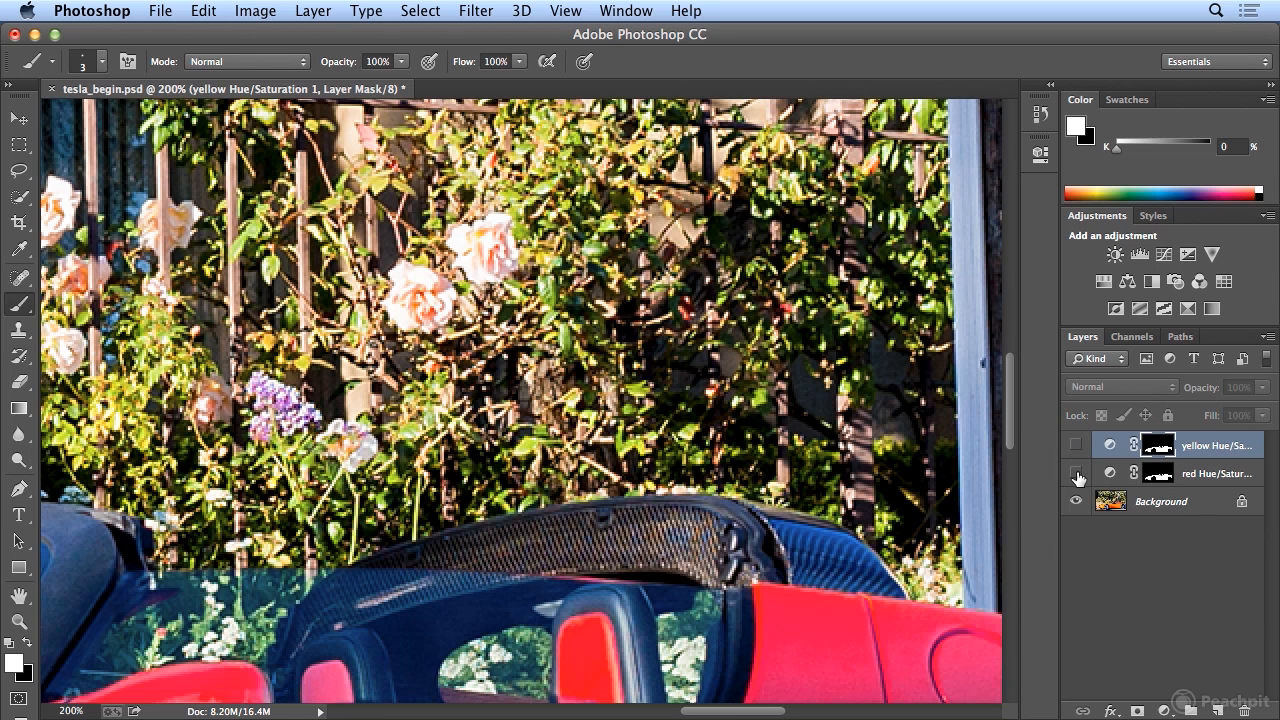
left_click(1076, 474)
left_click(1076, 474)
left_click(1076, 474)
left_click(1076, 474)
left_click(1076, 475)
left_click(1076, 474)
left_click(1076, 473)
left_click(1077, 472)
left_click(1076, 473)
left_click(1076, 446)
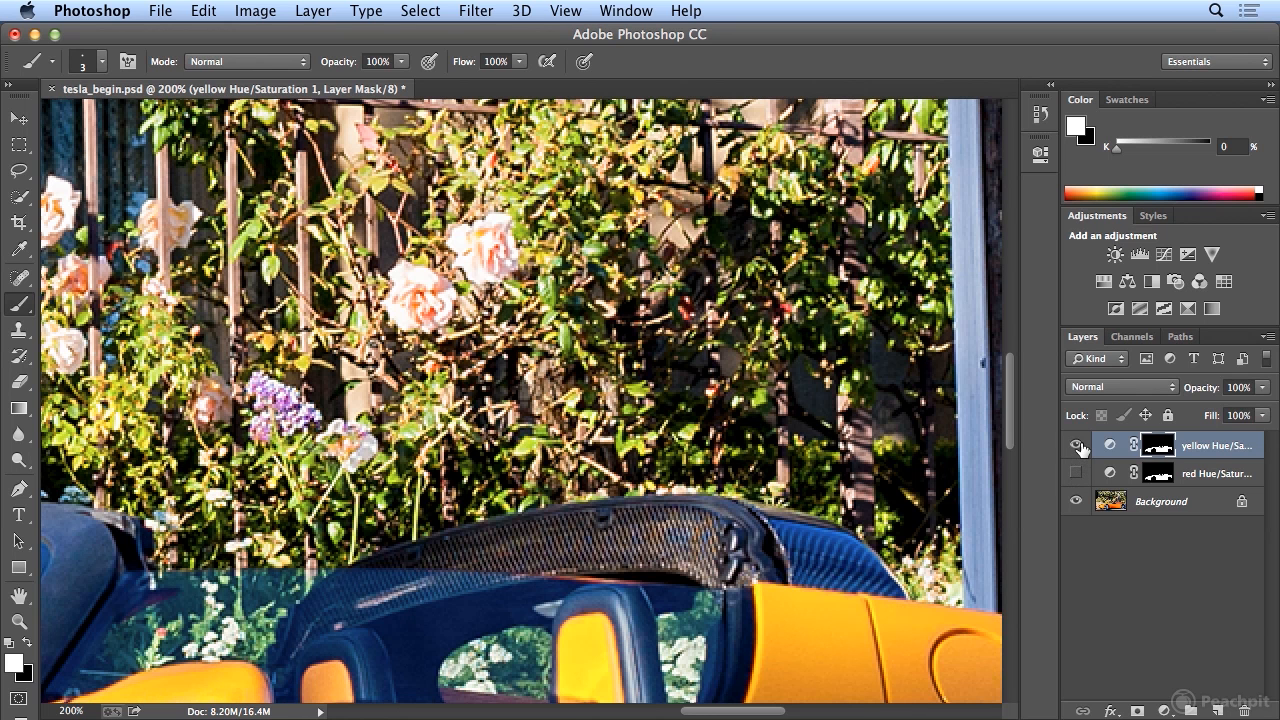
Compare the whole car with and without the yellow and red adjustments by repeatedly toggling each layer's visibility.
key("super+0")
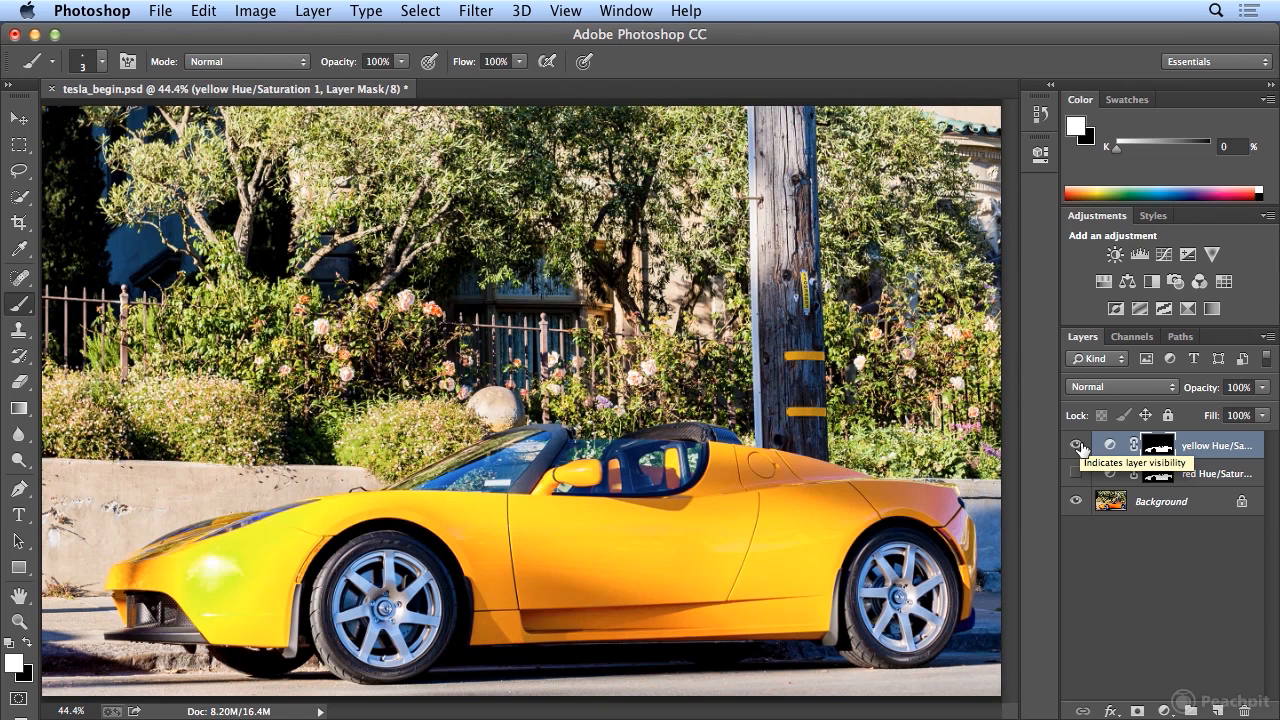
left_click(1077, 446)
left_click(1077, 446)
left_click(1077, 446)
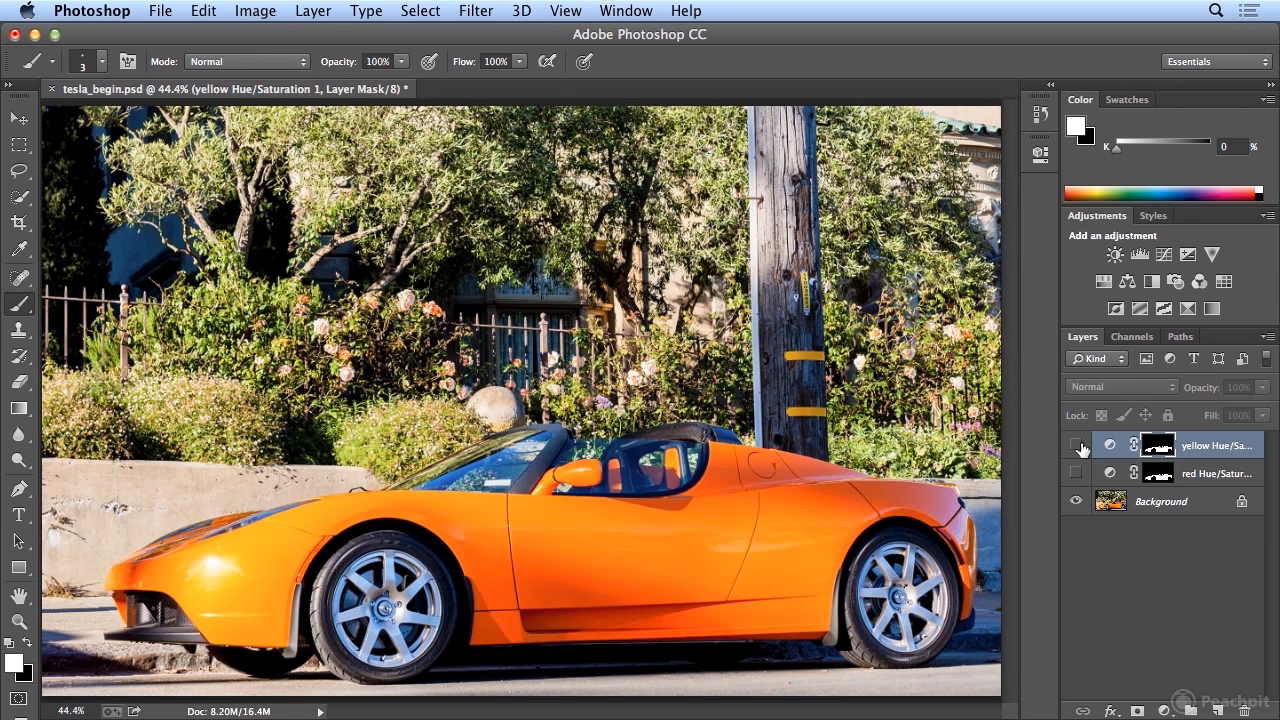
left_click(1077, 446)
left_click(1077, 446)
left_click(1077, 446)
left_click(1077, 446)
left_click(1077, 446)
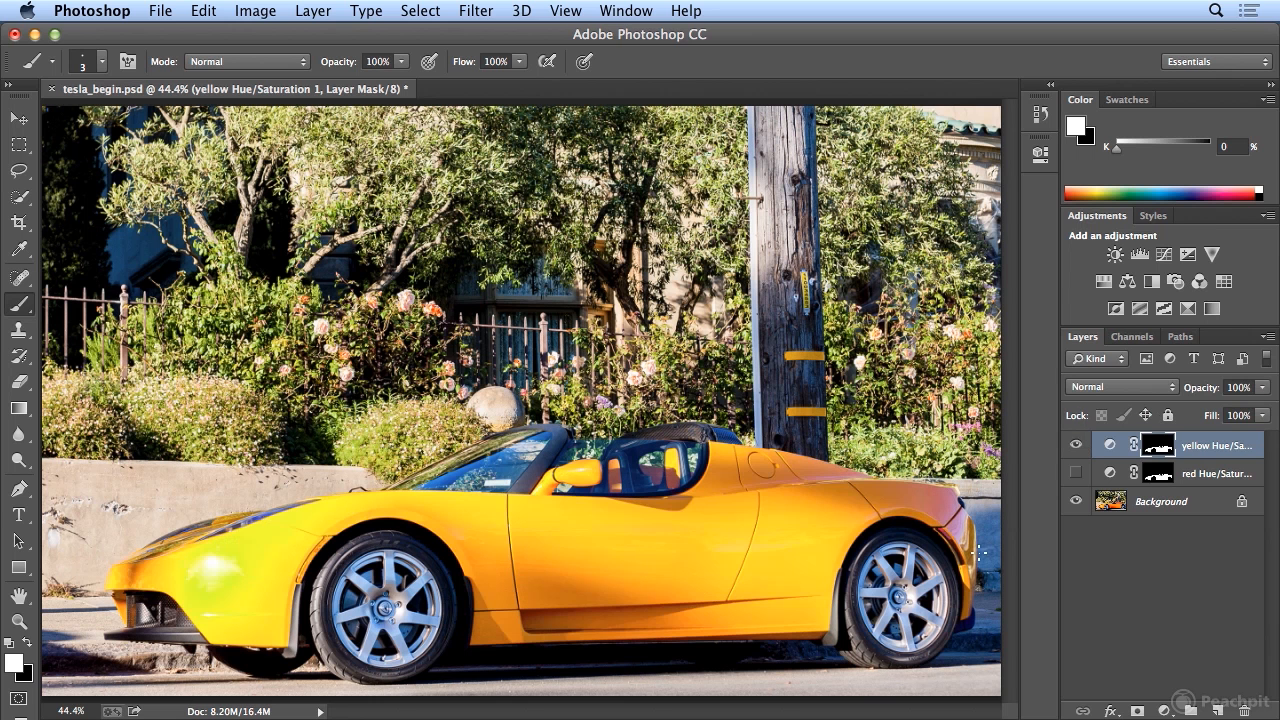
left_click(1077, 446)
left_click(1077, 446)
left_click(1077, 446)
left_click(1076, 473)
left_click(1076, 473)
left_click(1076, 473)
left_click(1076, 473)
left_click(1076, 473)
left_click(1076, 473)
left_click(1077, 476)
left_click(1078, 448)
left_click(1078, 448)
Enlarge the brush to 15 px and activate the Quick Selection tool.
key("bracketright")
key("bracketright")
key("bracketright")
key("bracketright")
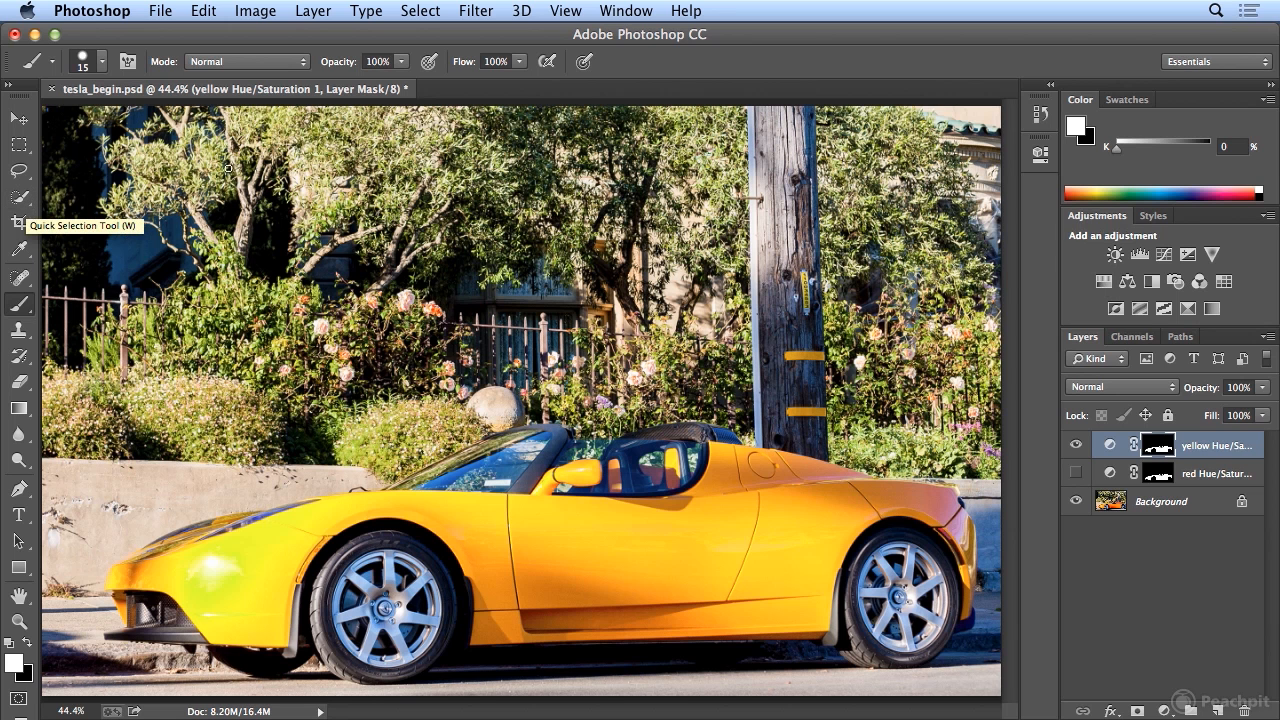
left_click(24, 202)
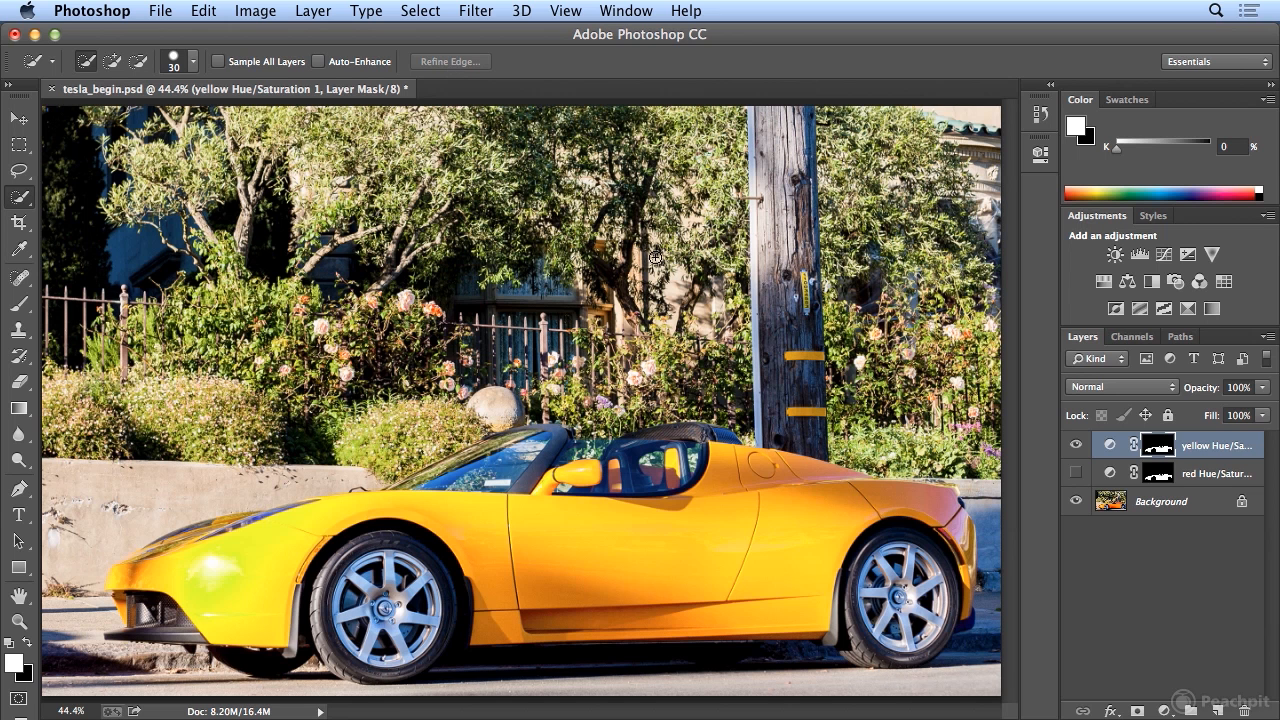
left_click(420, 10)
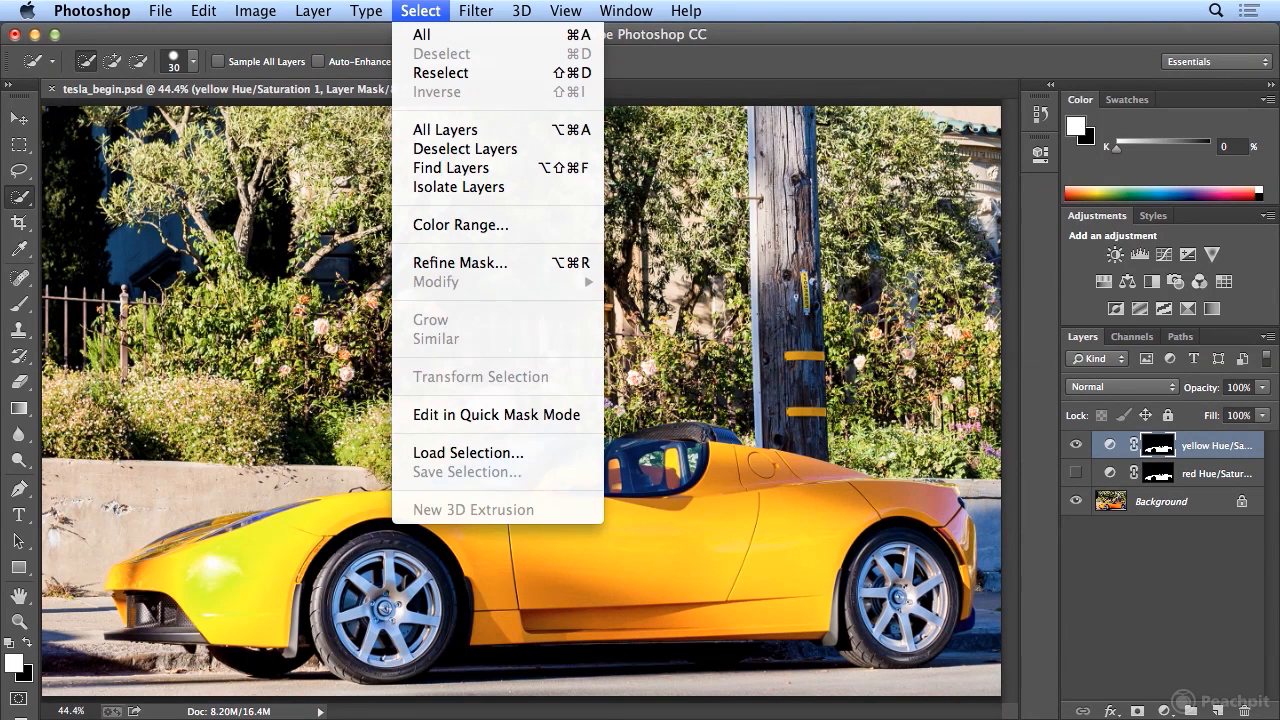
left_click(434, 13)
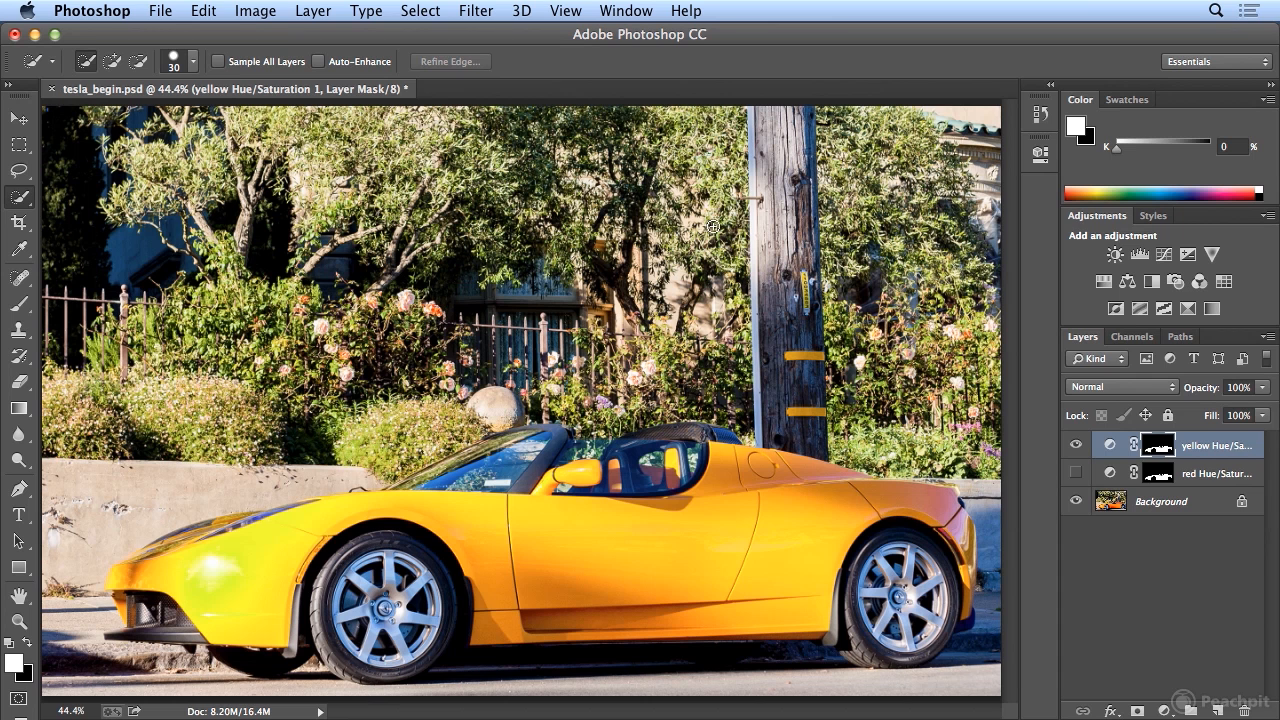